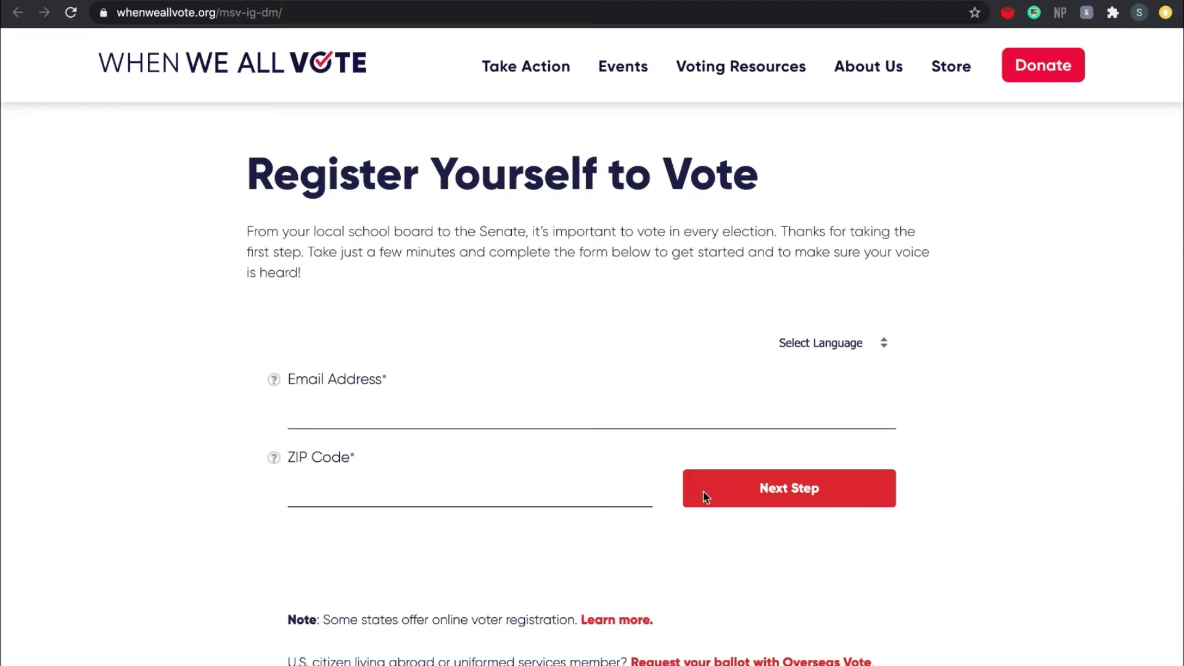
- Enter the voter's e-mail address and ZIP code on the When We All Vote form
left_click(366, 410)
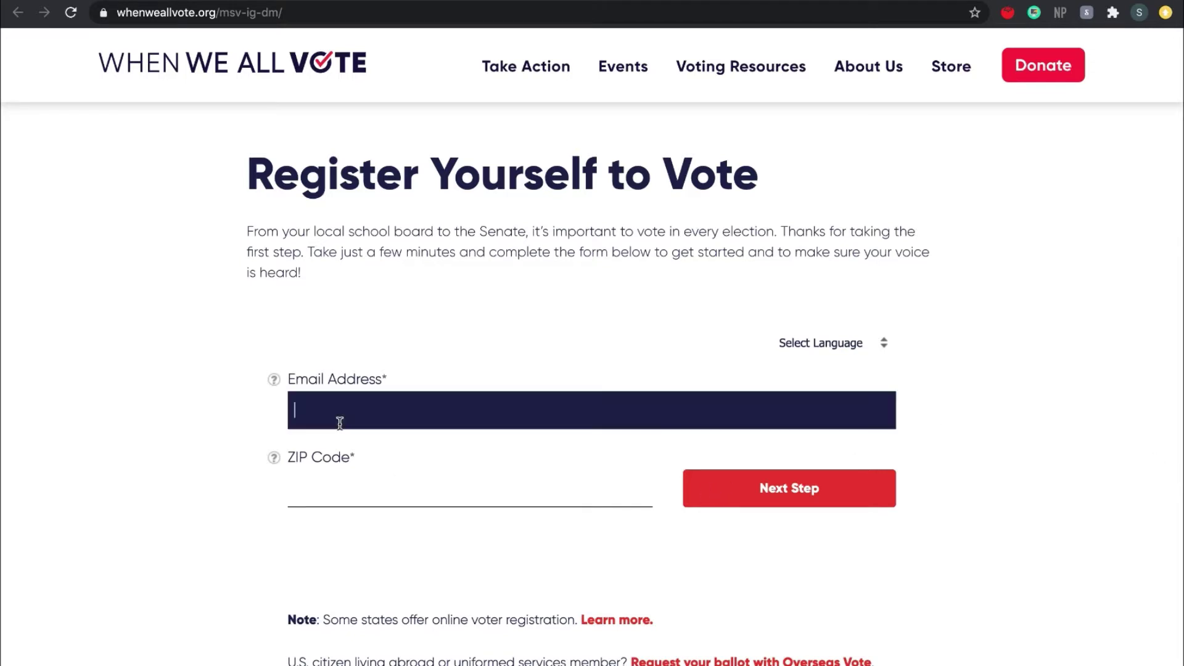
left_click(344, 488)
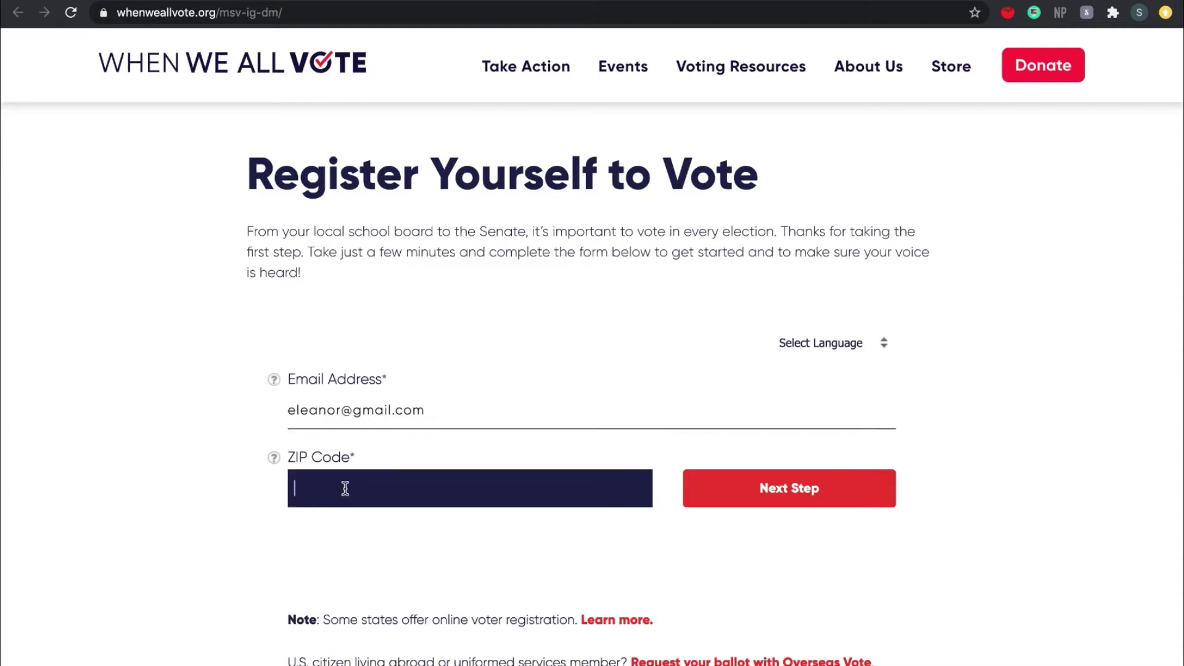
type("33133")
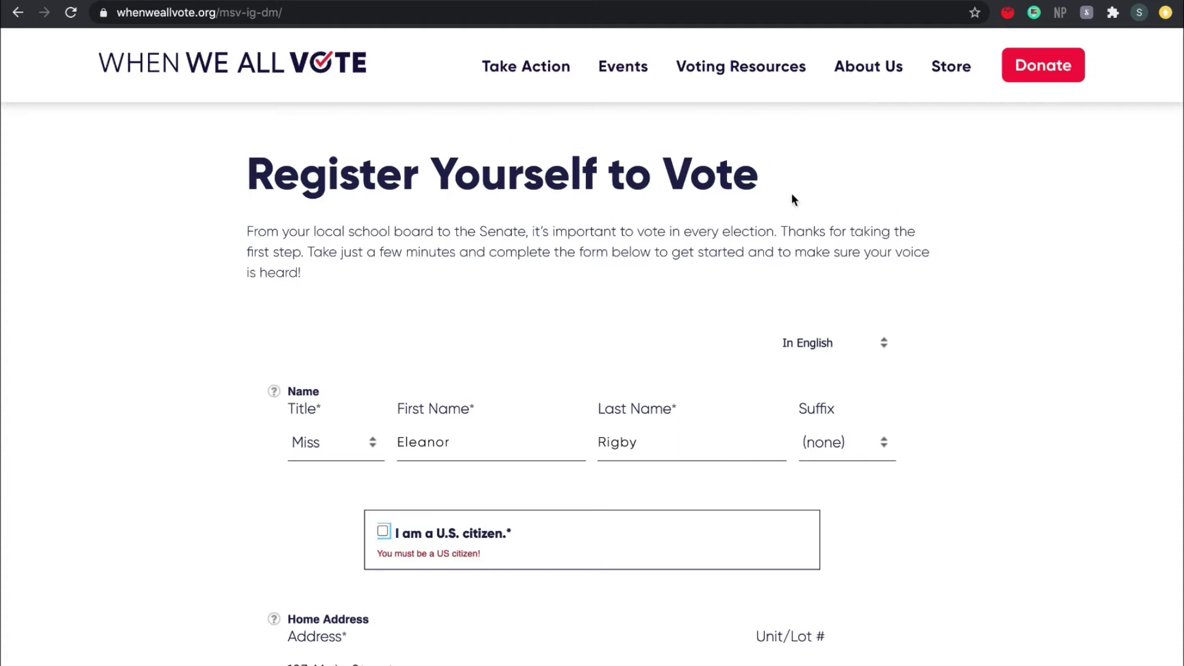
- Confirm U.S. citizenship and having a current Florida ID or license
scroll(795, 222, "down", 3)
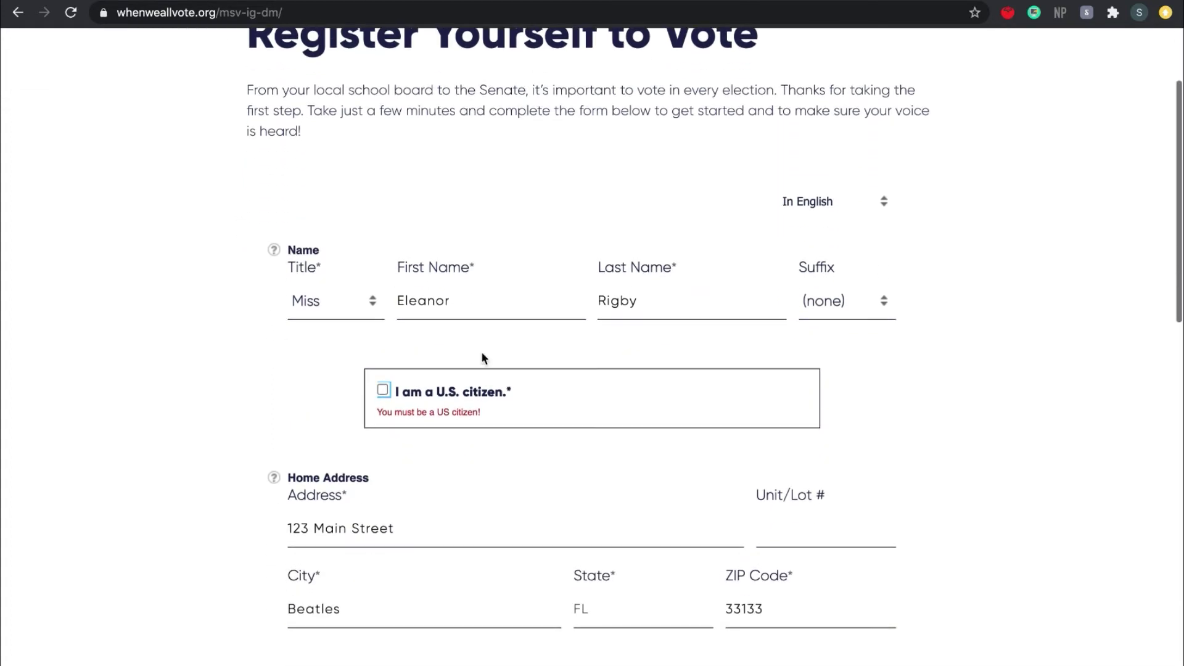
left_click(383, 390)
scroll(385, 391, "down", 4)
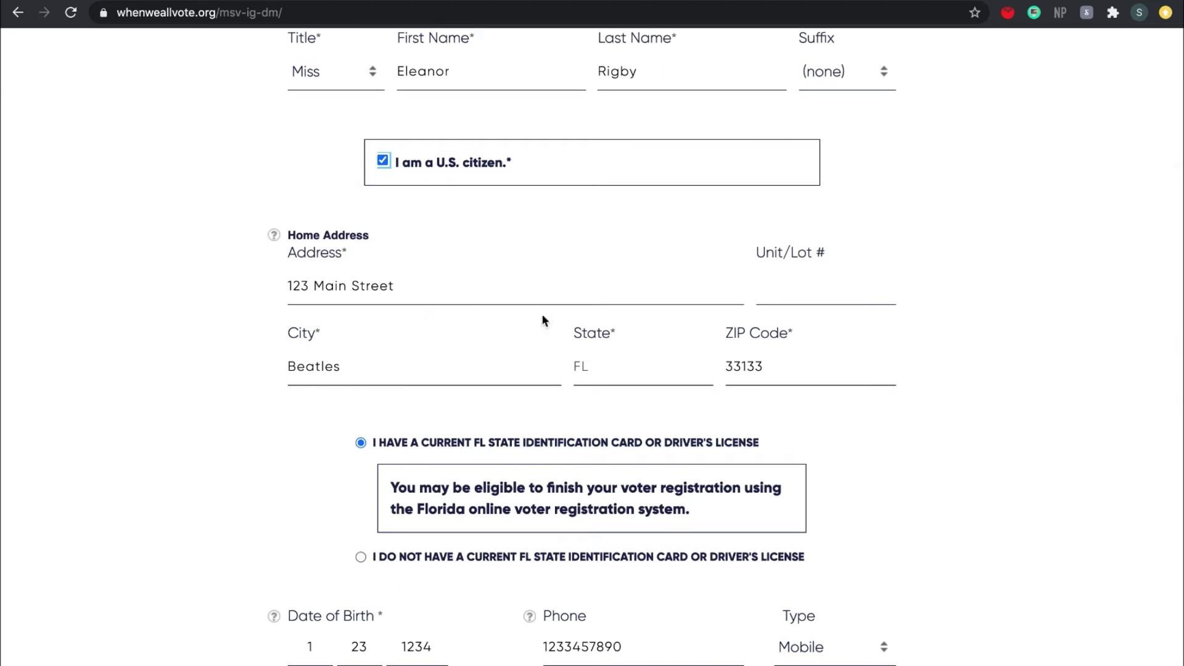
scroll(501, 468, "down", 2)
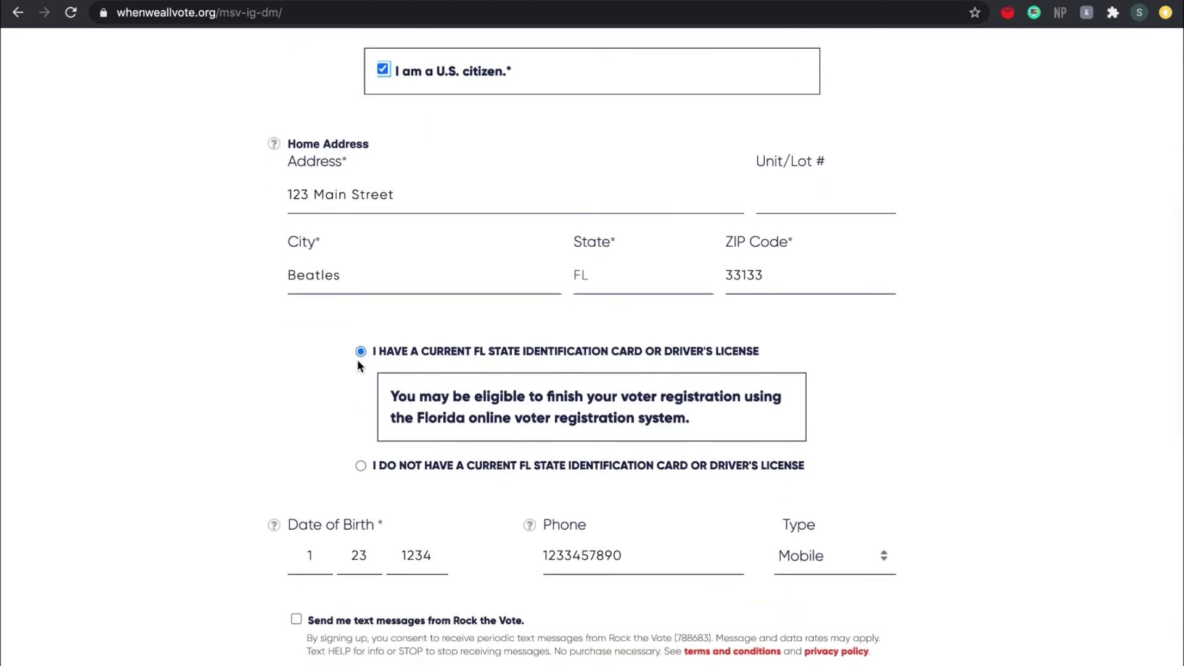
left_click(360, 352)
- Opt in to texts and emails from both Rock the Vote and When We All Vote
scroll(424, 428, "down", 3)
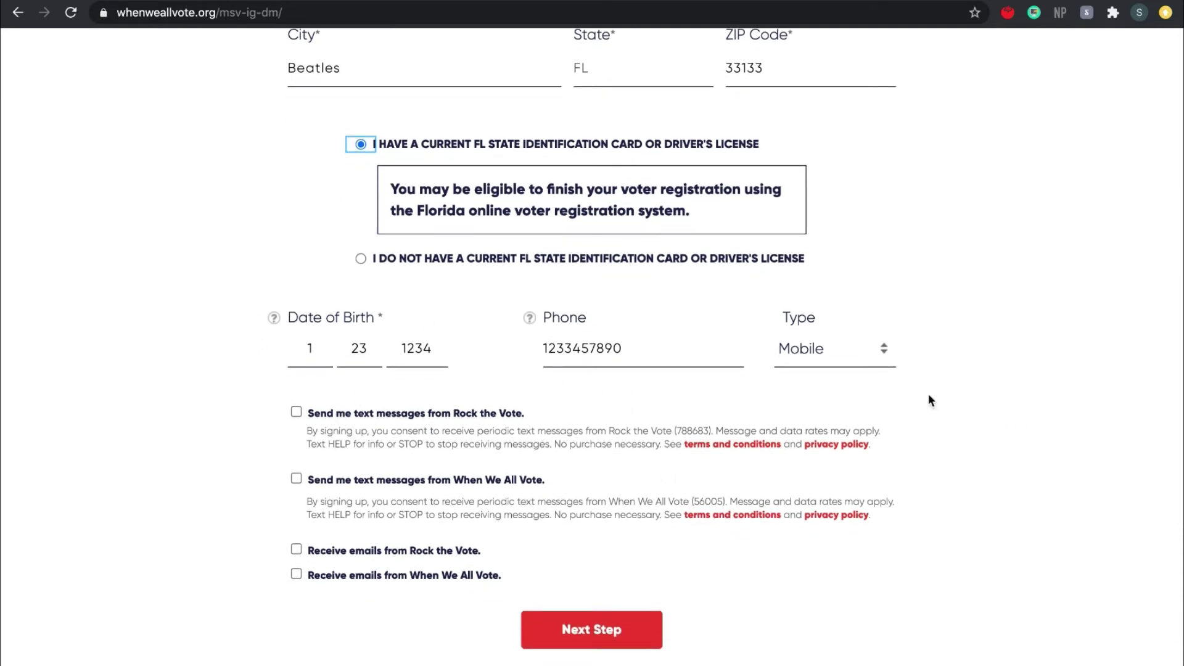
scroll(689, 385, "down", 1)
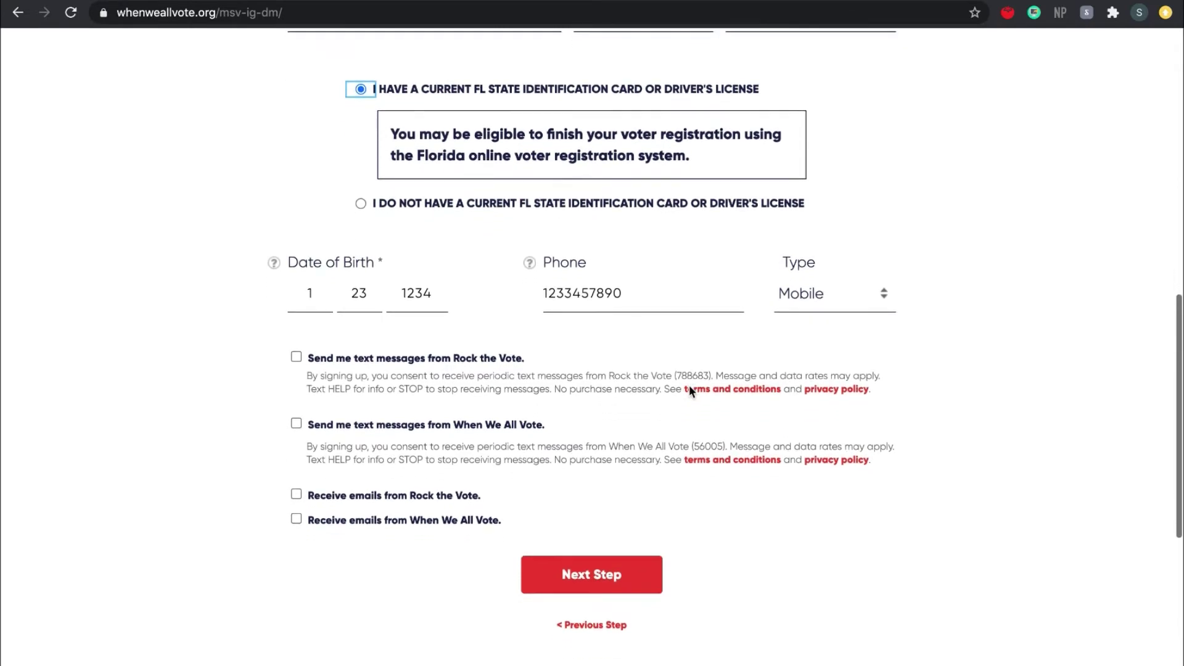
left_click(295, 357)
left_click(296, 494)
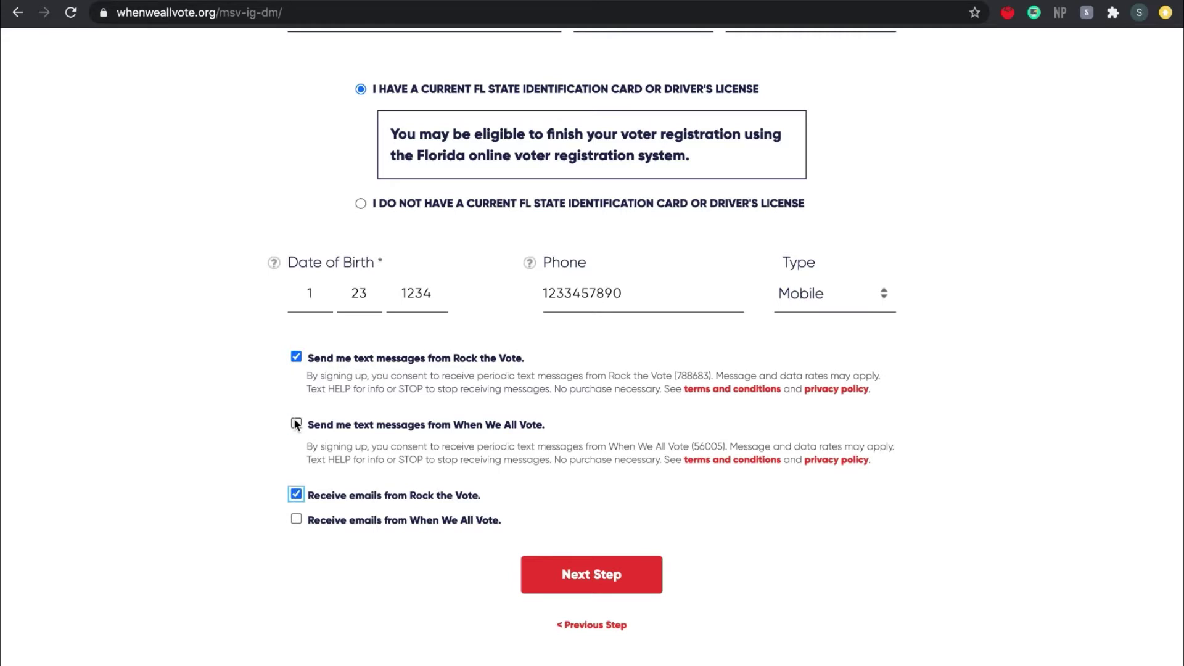
left_click(296, 424)
left_click(296, 518)
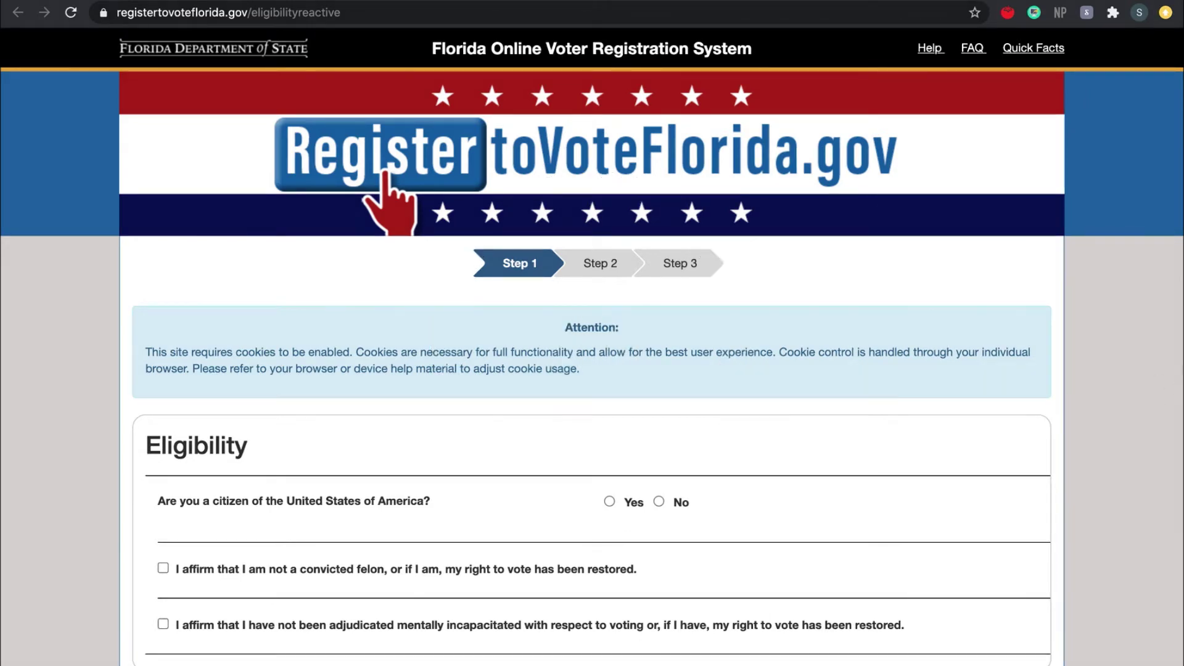
- Affirm not being a convicted felon in the Eligibility statements
scroll(1155, 409, "down", 1)
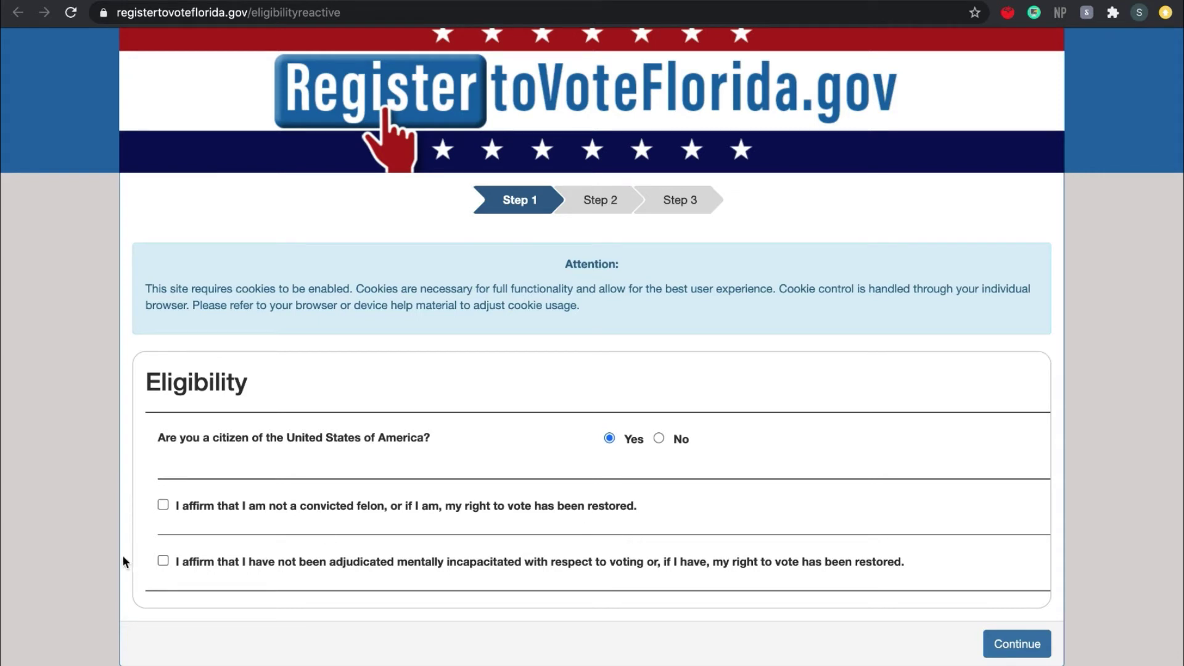
left_click(162, 504)
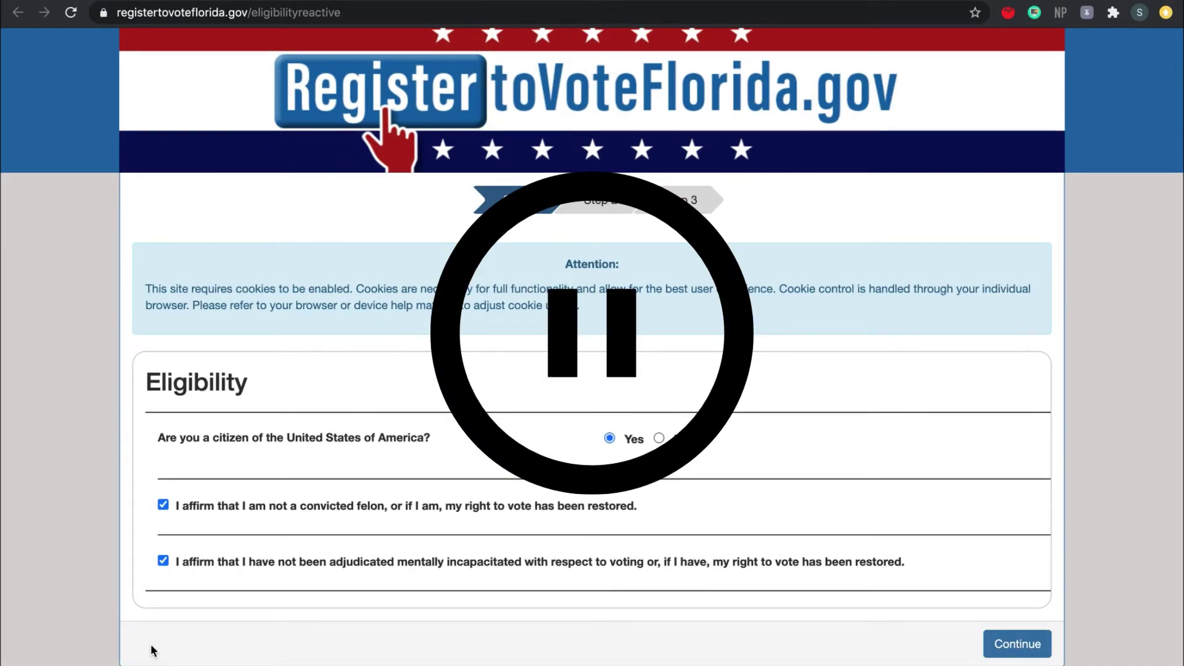
scroll(748, 616, "down", 2)
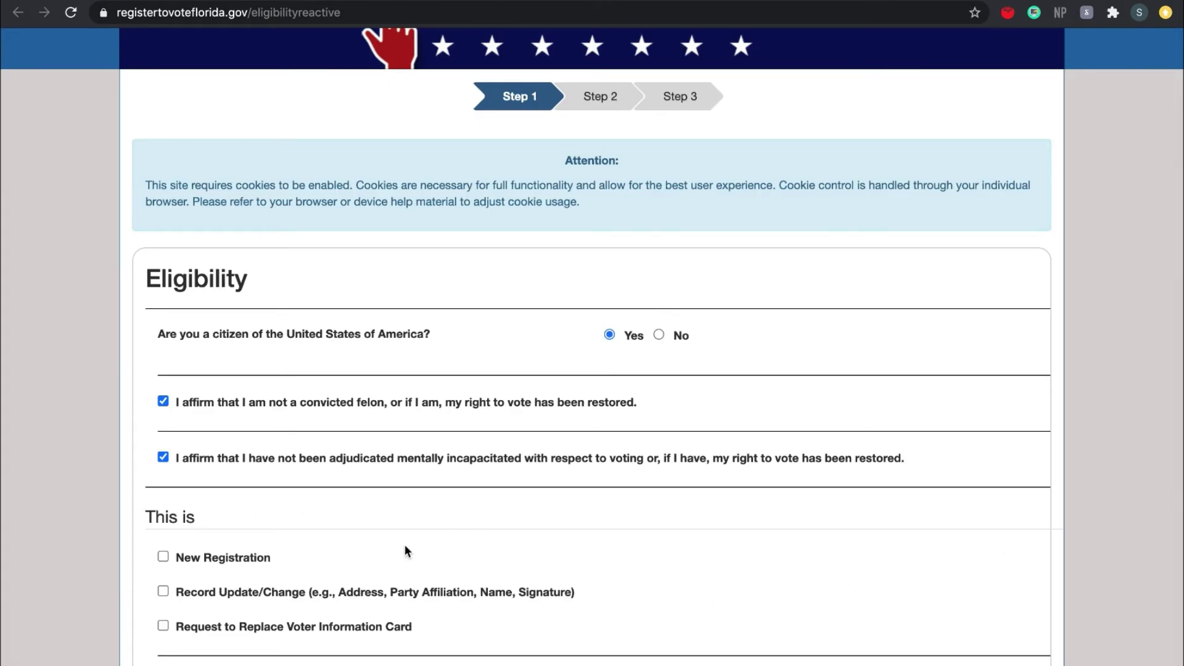
- Select New Registration as the application type, clearing the other options
scroll(393, 580, "down", 3)
scroll(394, 581, "down", 1)
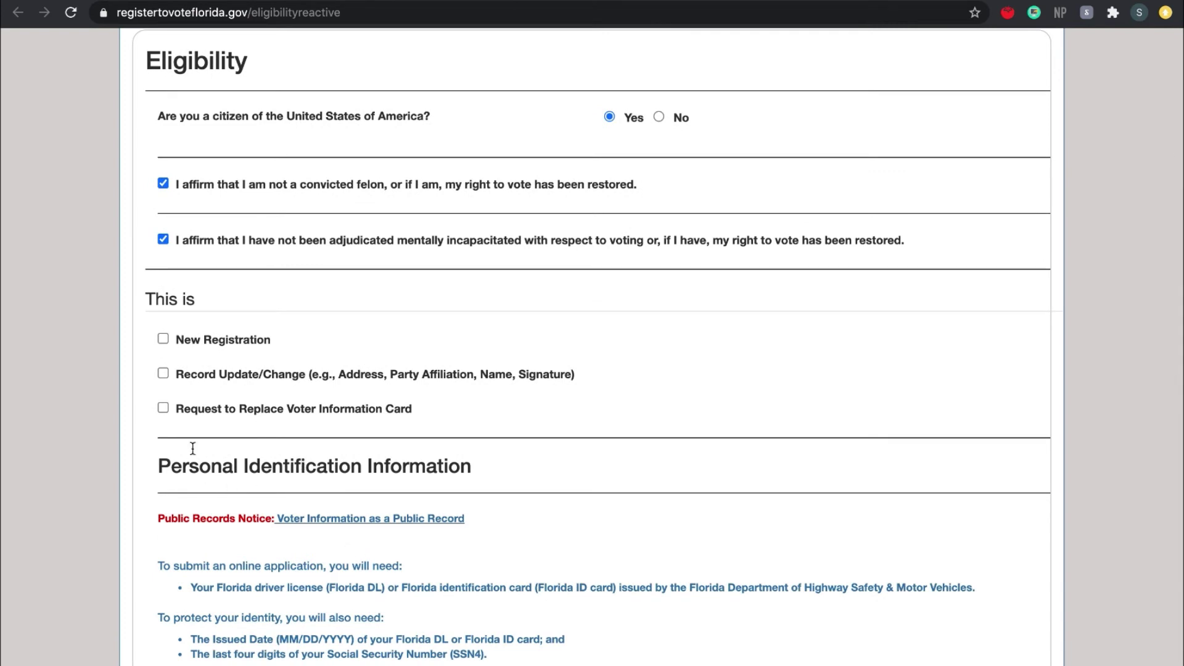
left_click(163, 339)
left_click(163, 339)
left_click(163, 374)
left_click(163, 408)
left_click(163, 374)
left_click(163, 407)
left_click(163, 339)
- Check the license, SSN4, name and birth date fields down to the end of Step 1
scroll(323, 531, "down", 4)
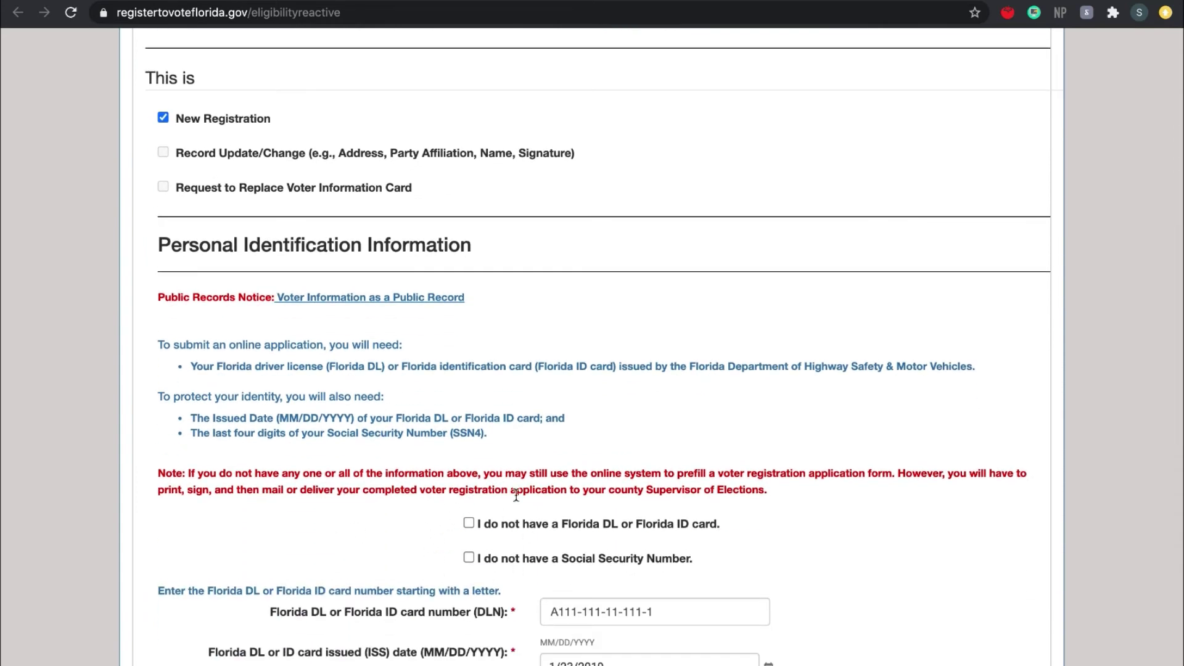
scroll(517, 499, "down", 2)
scroll(518, 501, "down", 1)
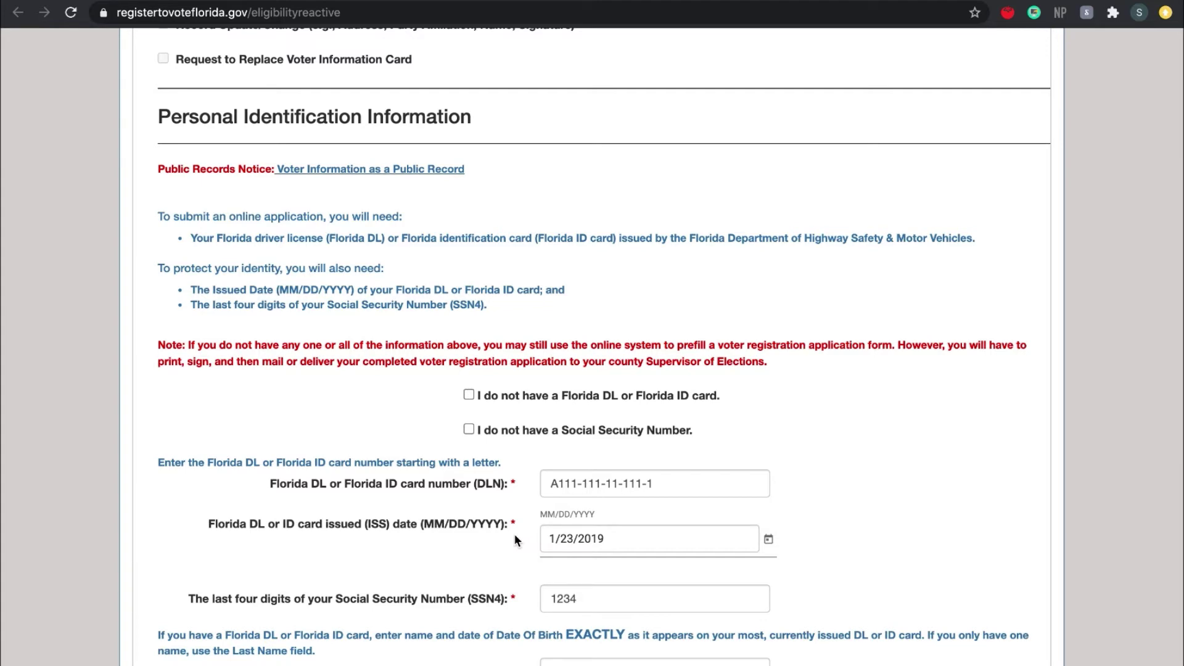
scroll(517, 540, "down", 1)
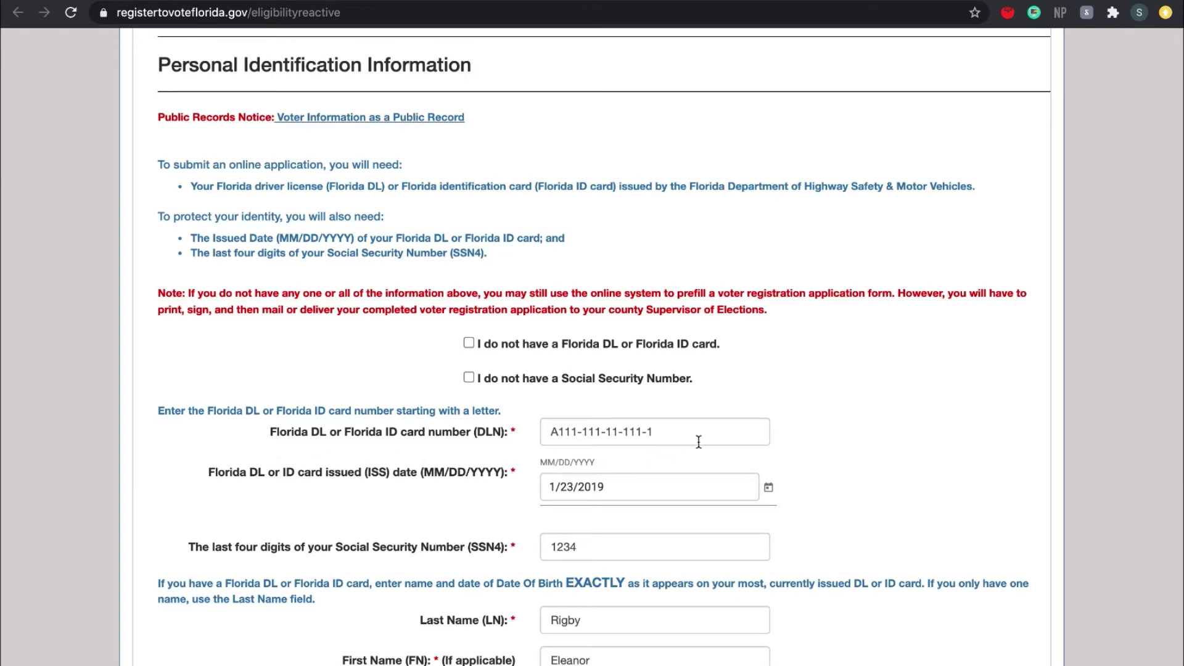
scroll(562, 496, "down", 1)
scroll(562, 497, "down", 1)
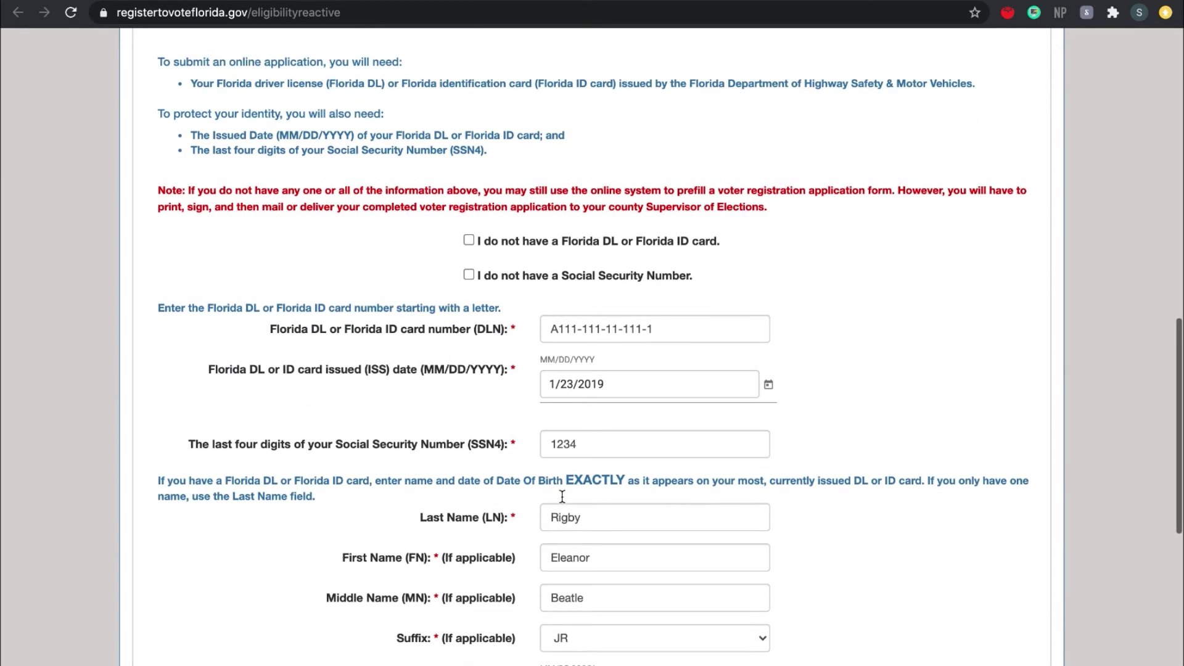
left_click_drag(591, 444, 546, 448)
left_click(560, 468)
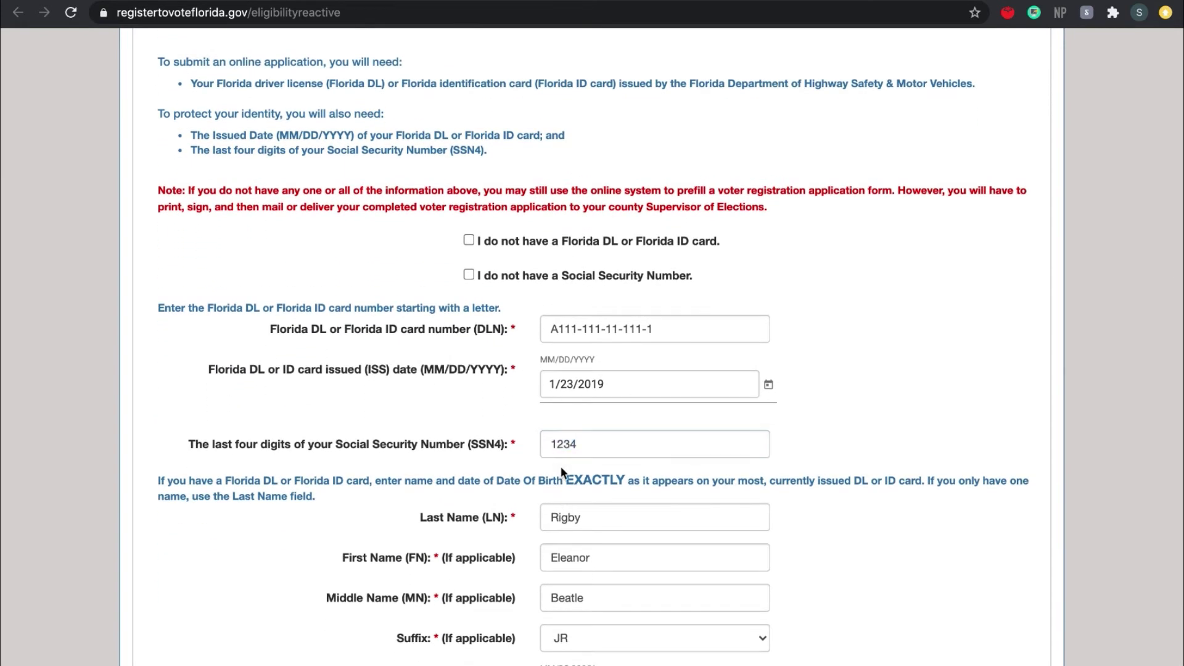
scroll(561, 468, "down", 2)
scroll(560, 467, "down", 1)
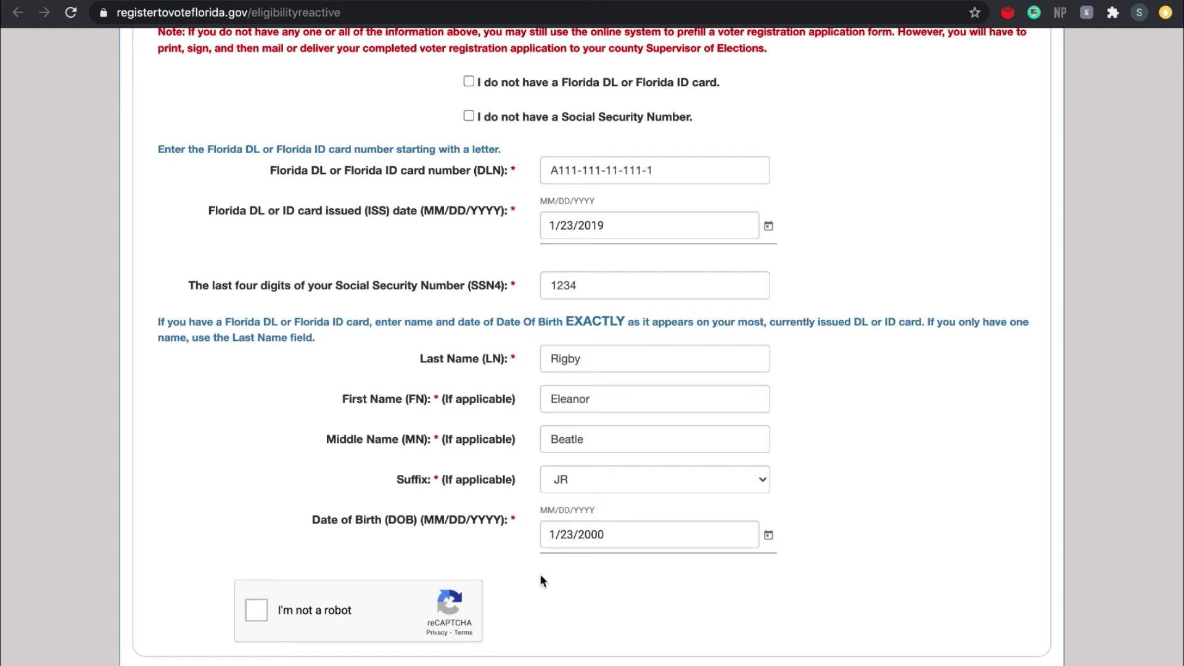
scroll(542, 580, "down", 1)
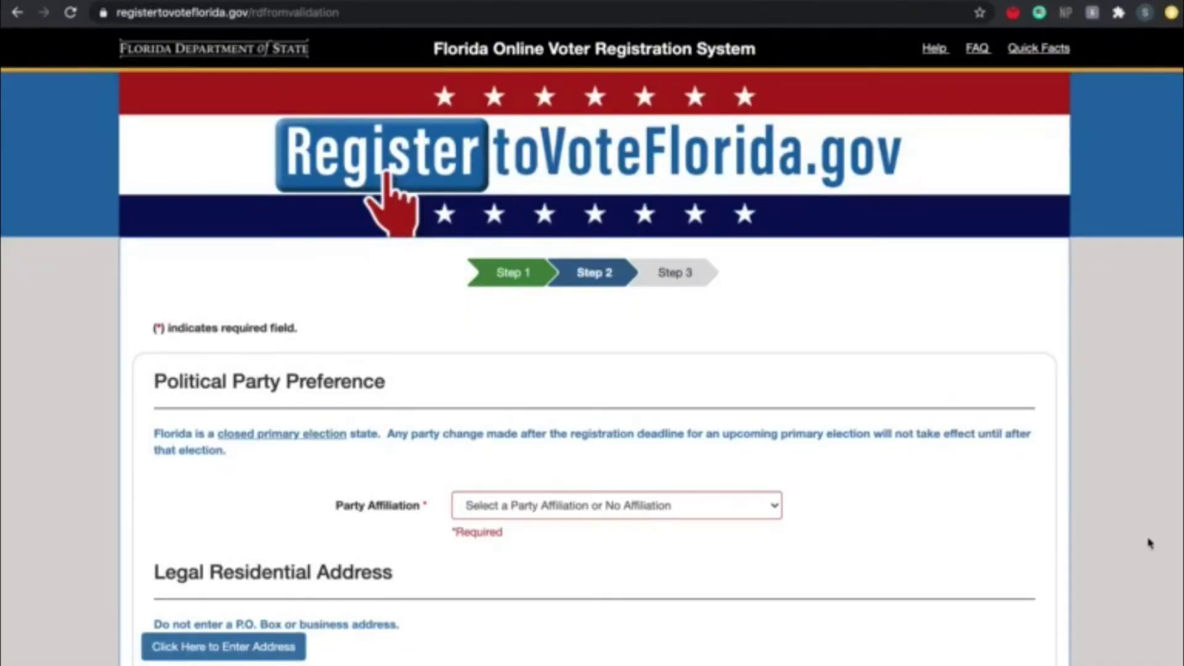
- Choose No Party Affiliation from the party affiliation list
scroll(1107, 554, "down", 2)
scroll(1106, 554, "down", 1)
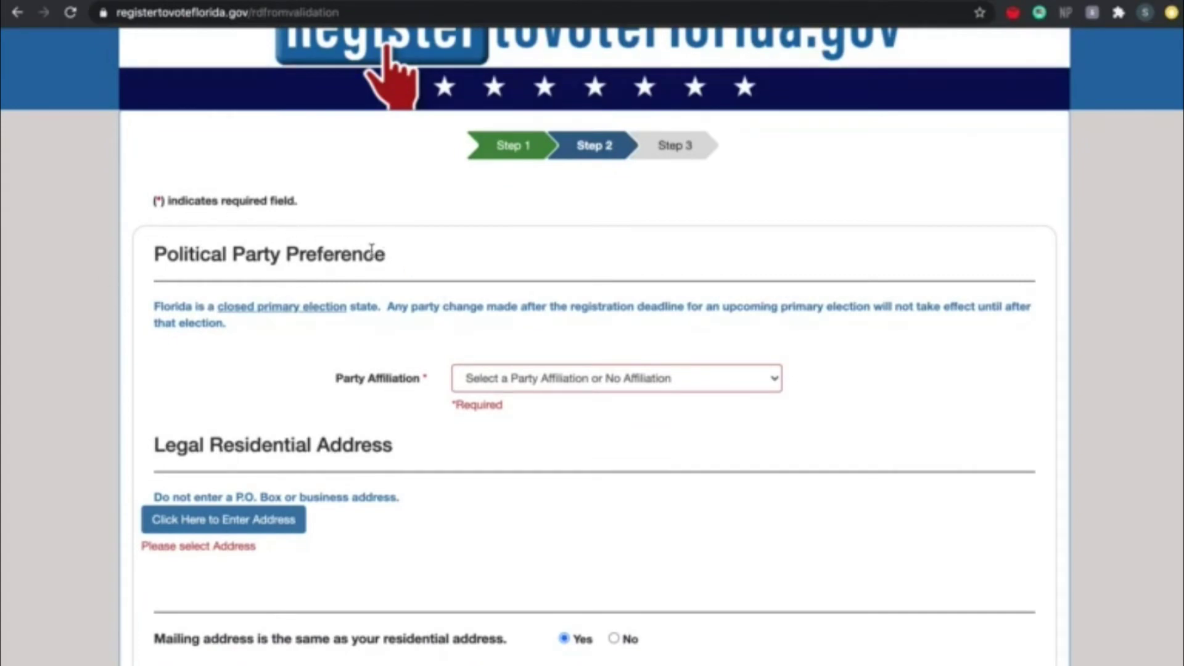
left_click(735, 382)
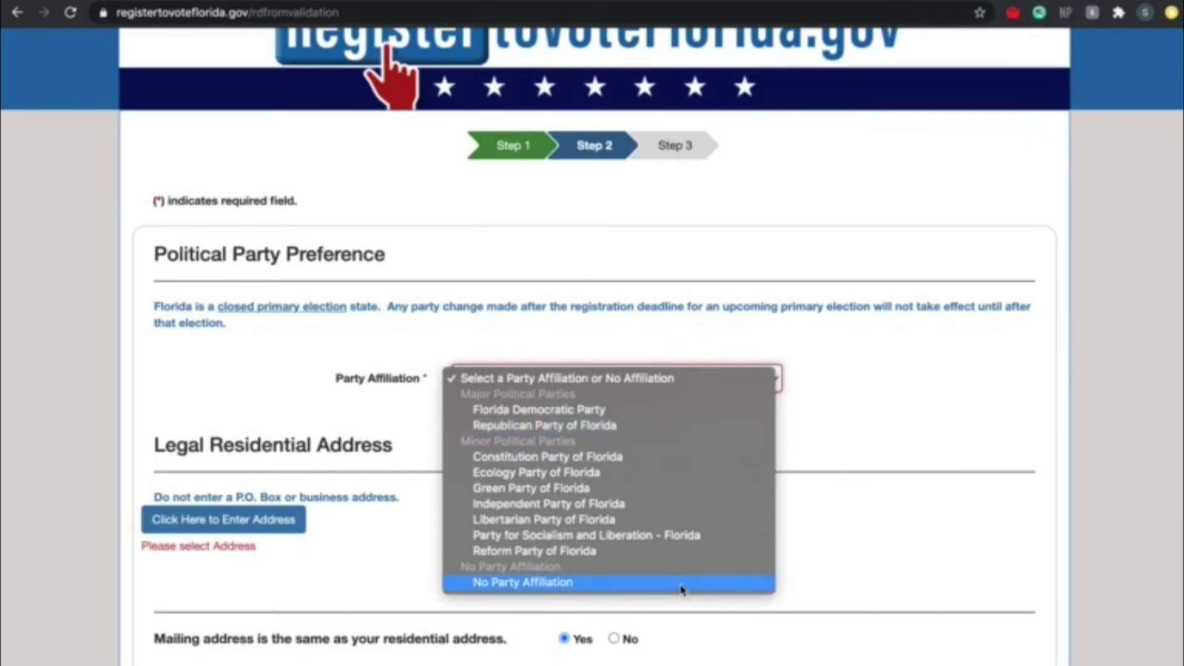
left_click(682, 590)
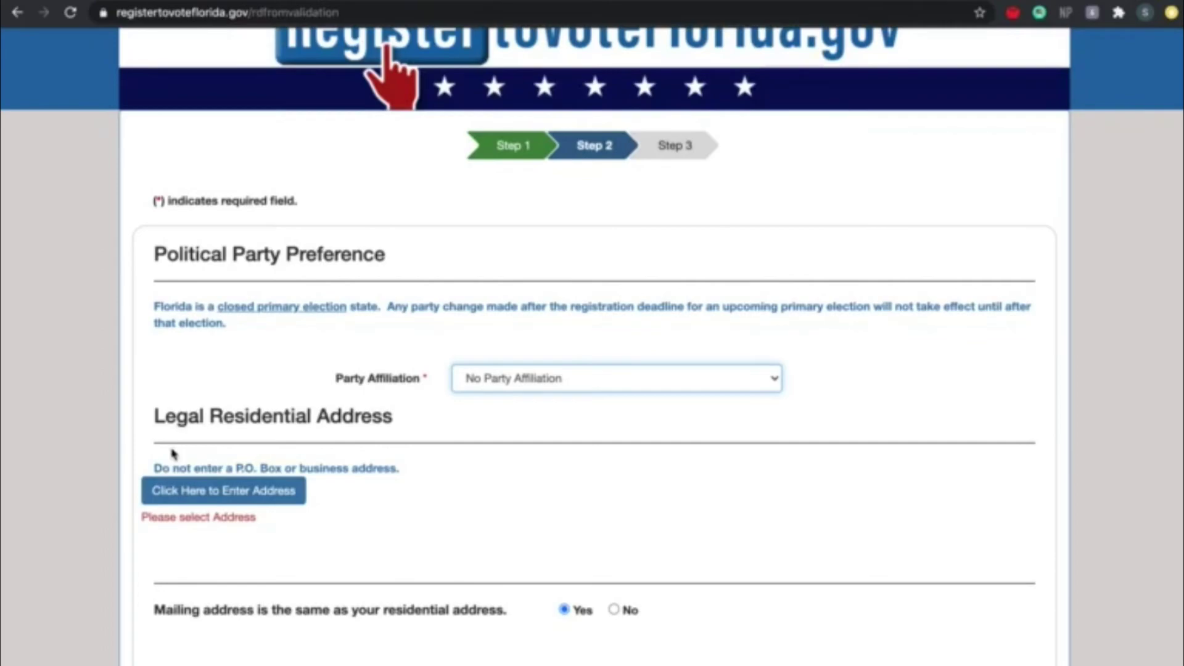
- Enter the zip code, house number and street name in the Find My Address dialog
left_click(190, 487)
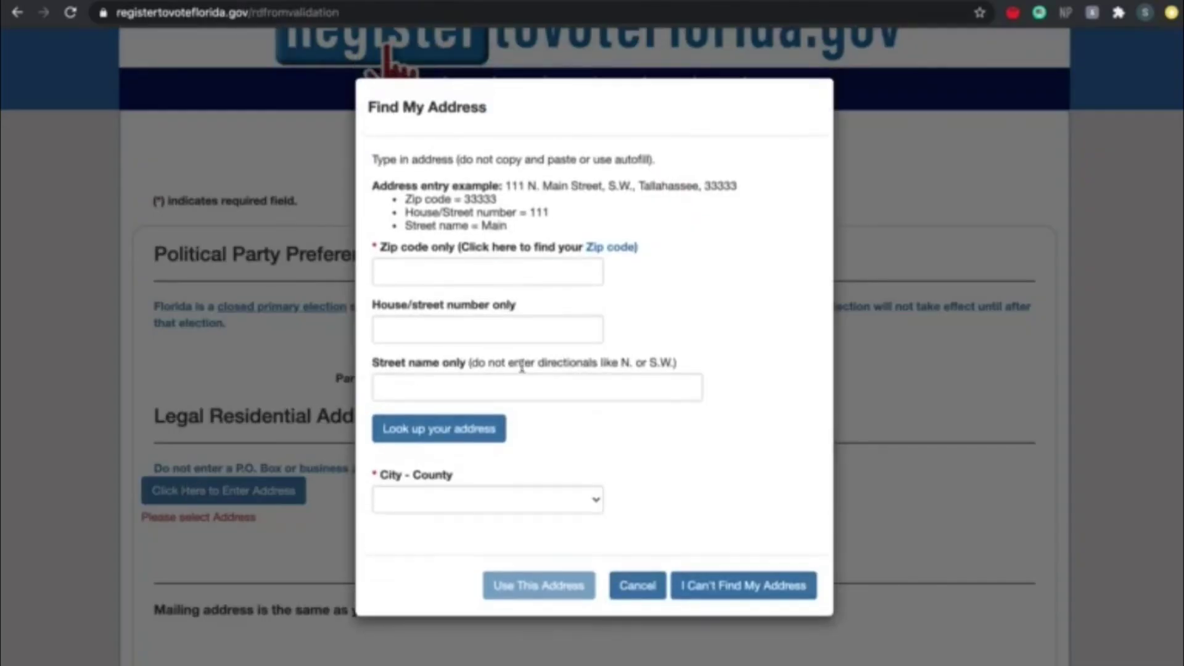
left_click(458, 277)
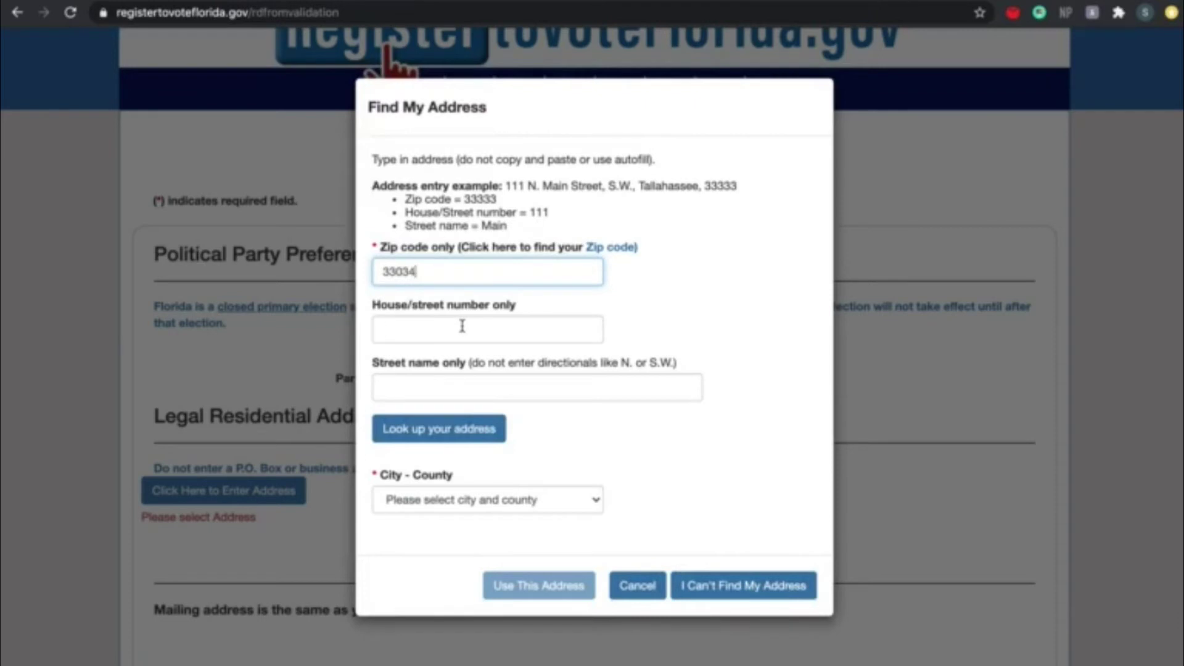
left_click(463, 327)
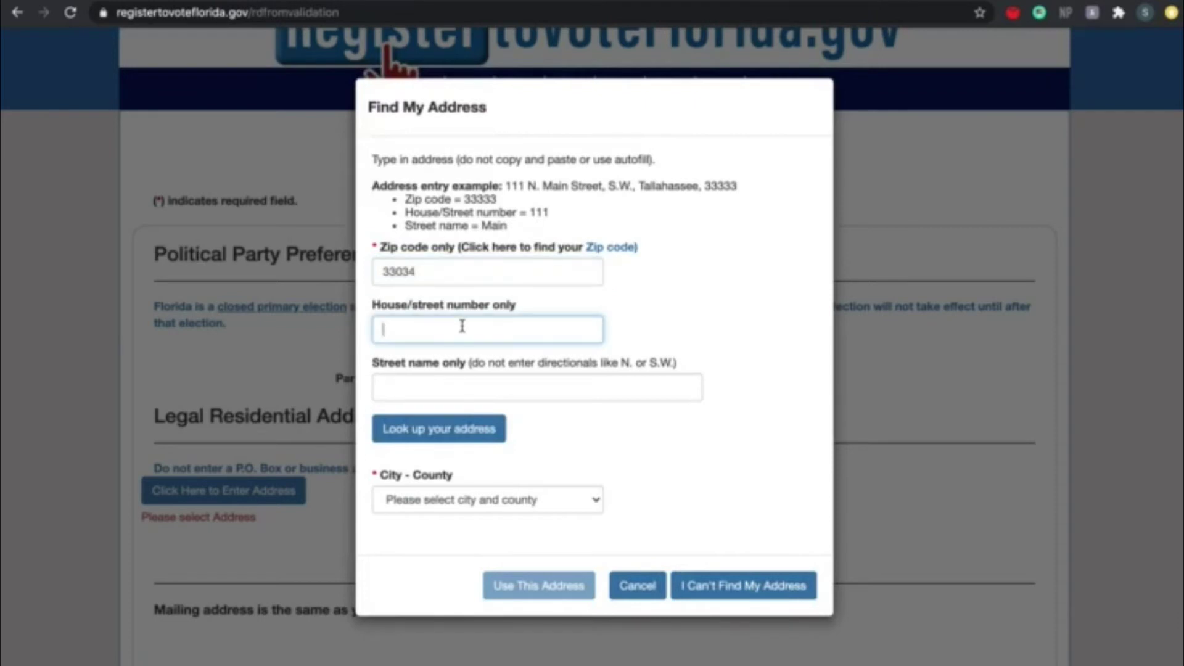
left_click(460, 383)
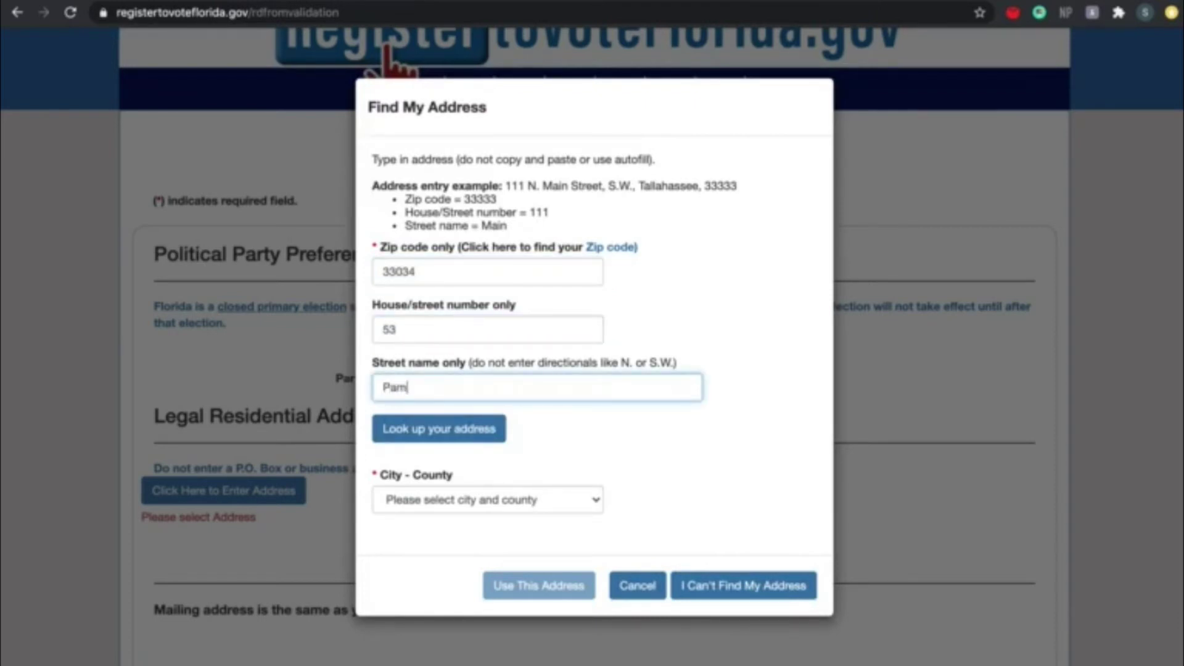
- Look up the address, pick the matching result and apply it to the form
left_click(452, 433)
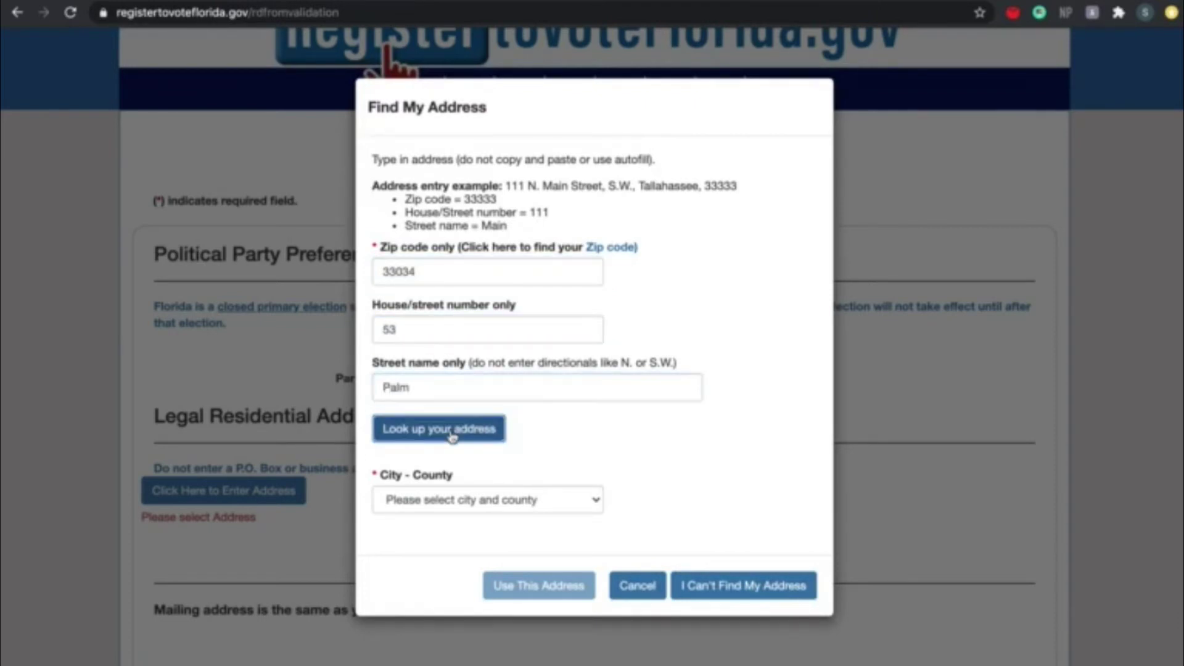
left_click(455, 488)
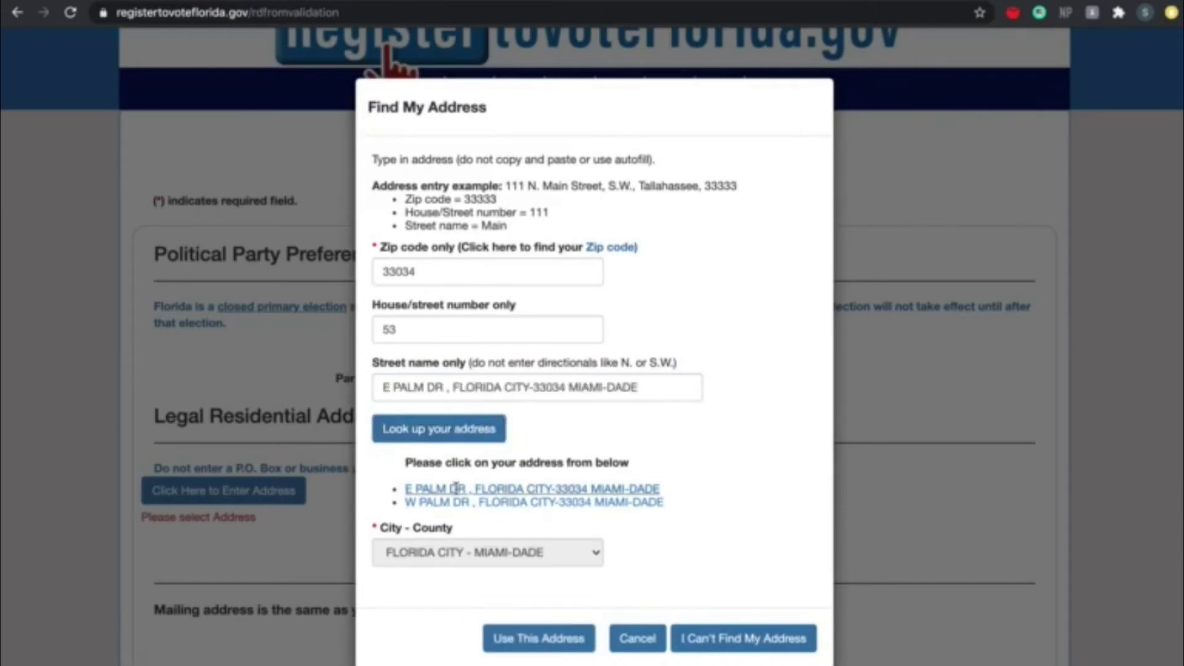
left_click(561, 647)
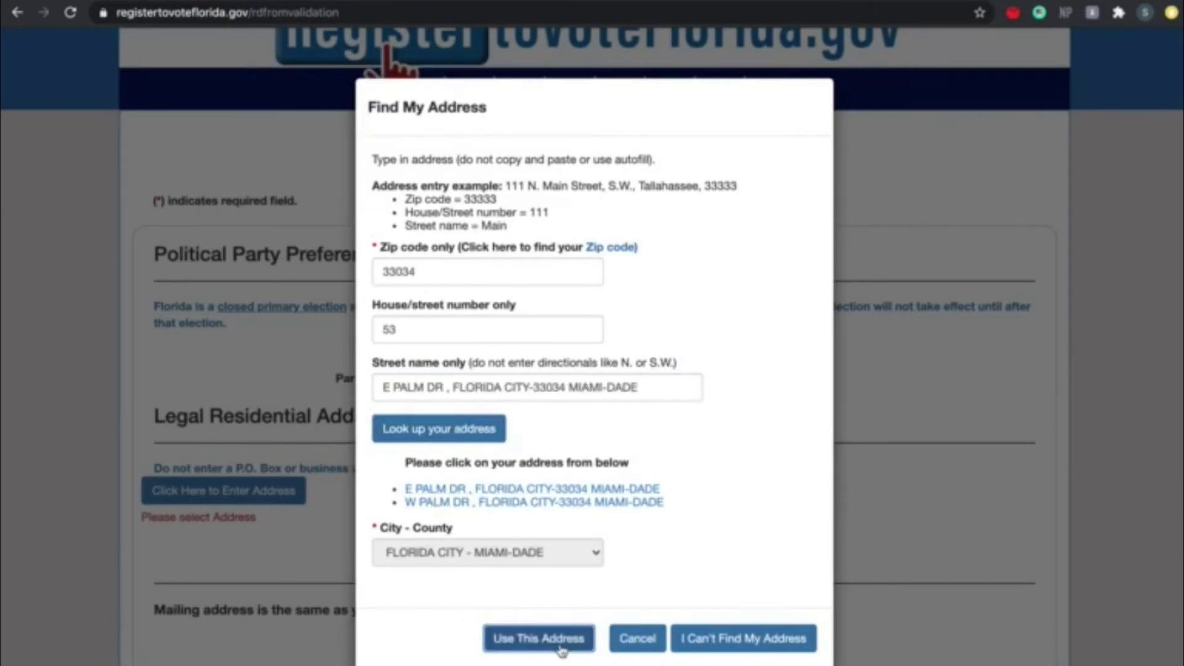
scroll(550, 619, "down", 4)
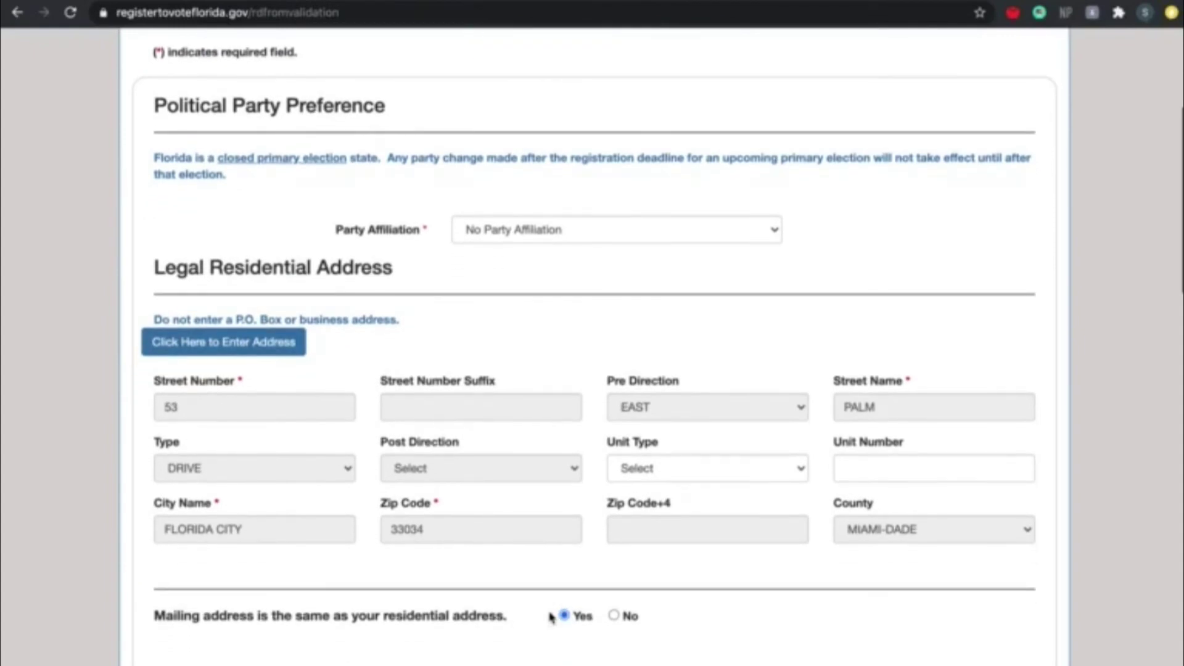
- Scroll past the address and Former Name sections to Personal Information
scroll(551, 618, "down", 5)
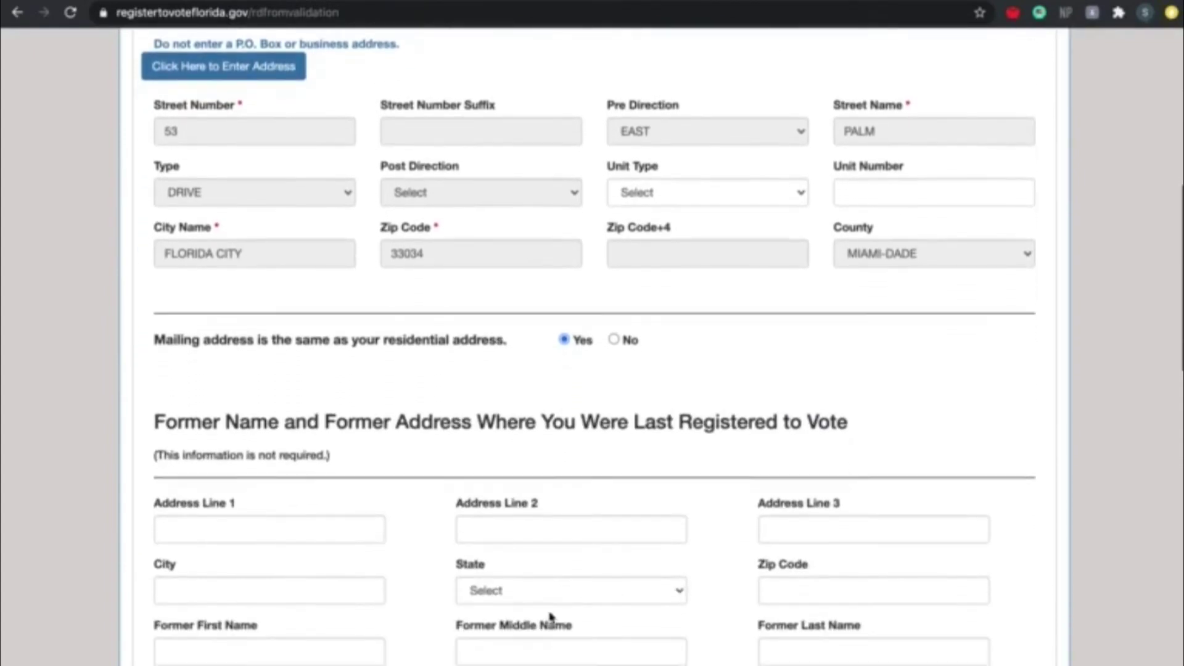
scroll(551, 618, "down", 1)
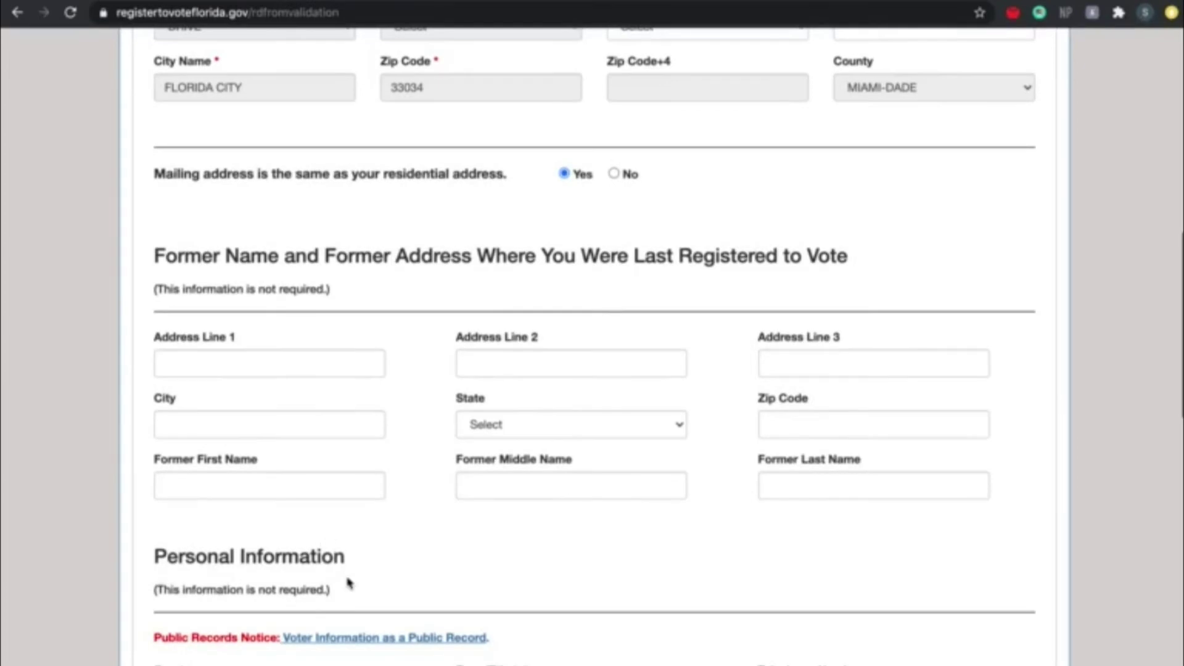
scroll(348, 582, "down", 1)
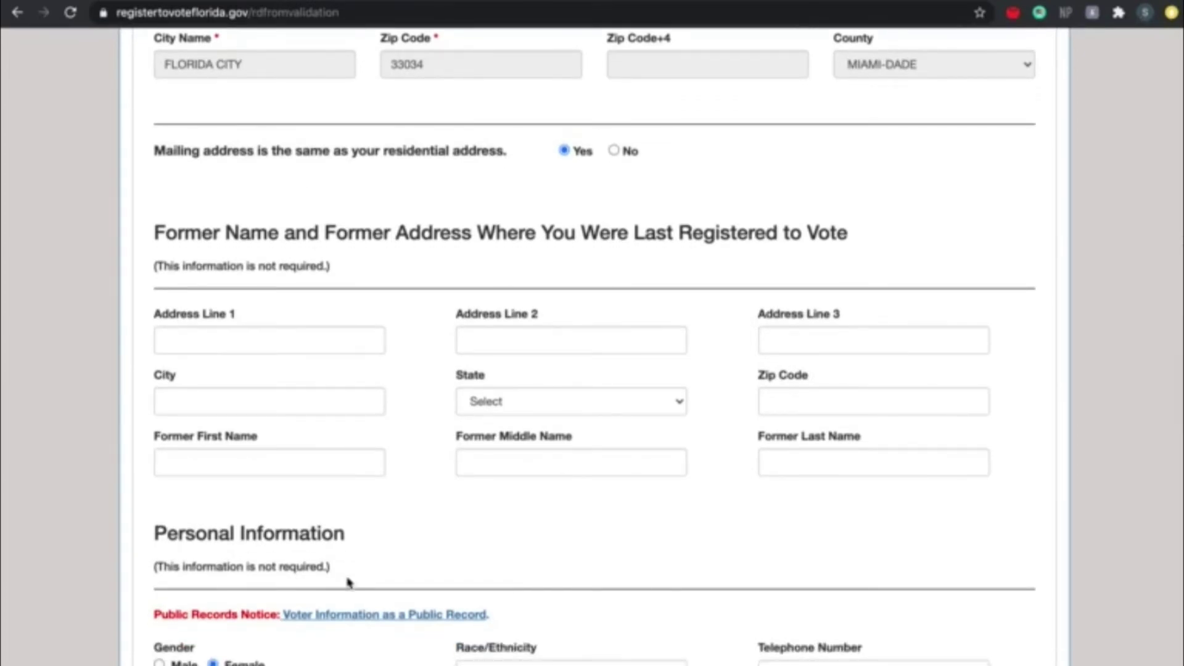
scroll(348, 582, "down", 5)
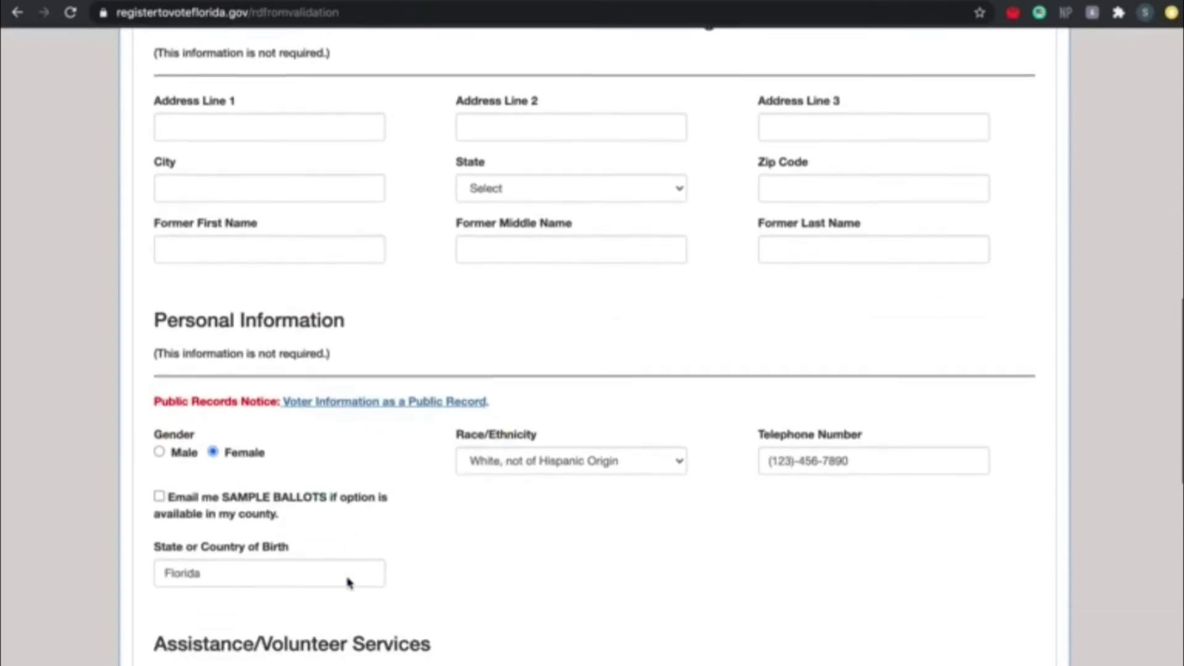
scroll(347, 582, "down", 3)
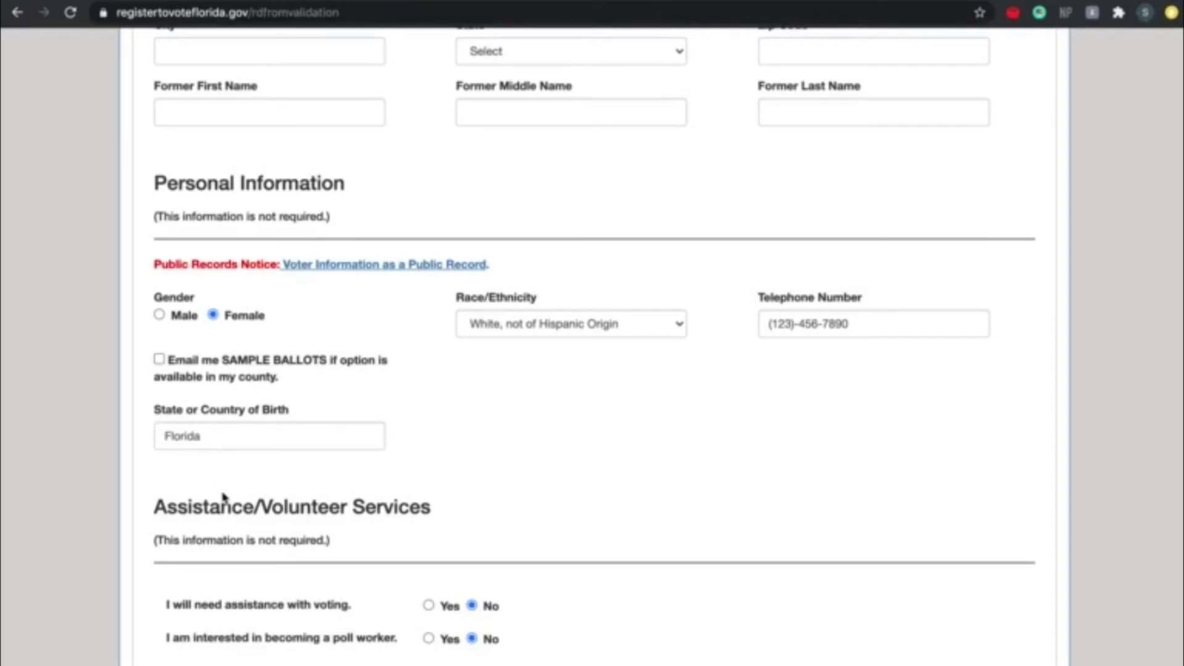
- Request e-mailed sample ballots and enter the e-mail address in Email and Confirm Email
left_click(159, 360)
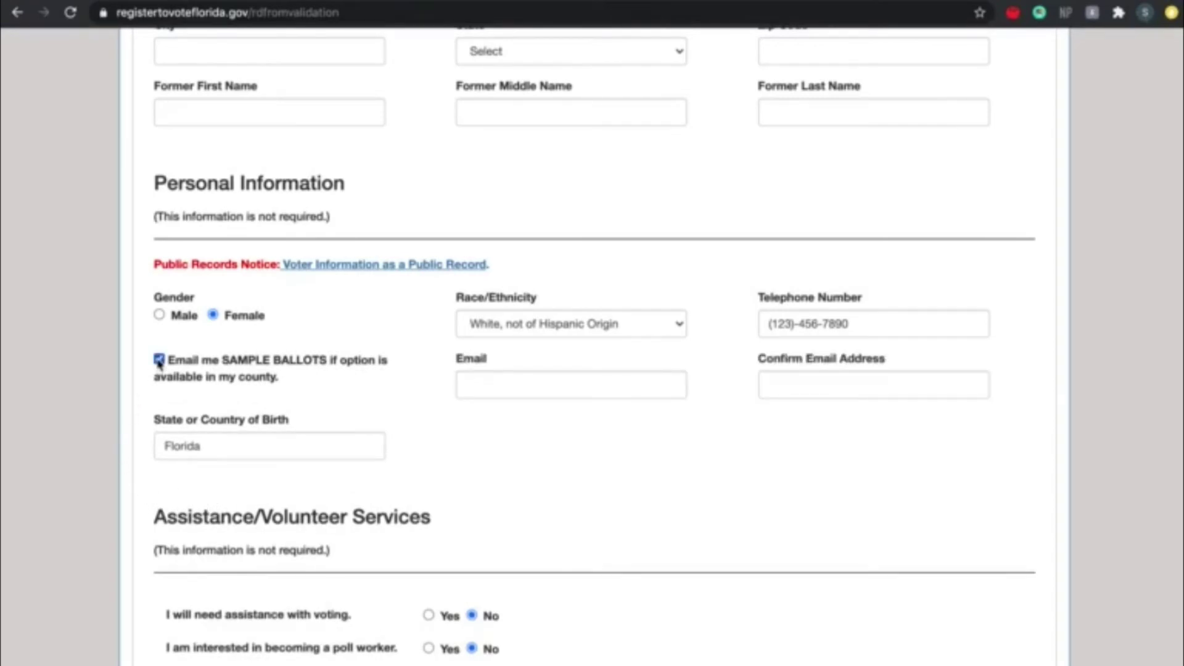
left_click(512, 387)
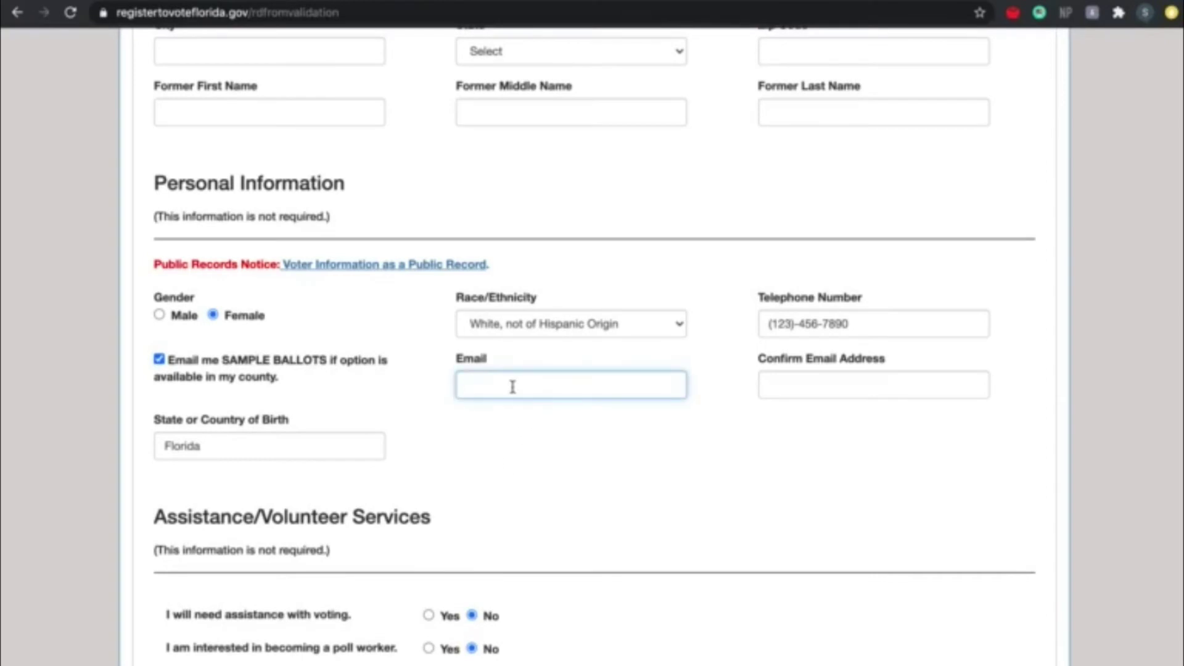
left_click(894, 391)
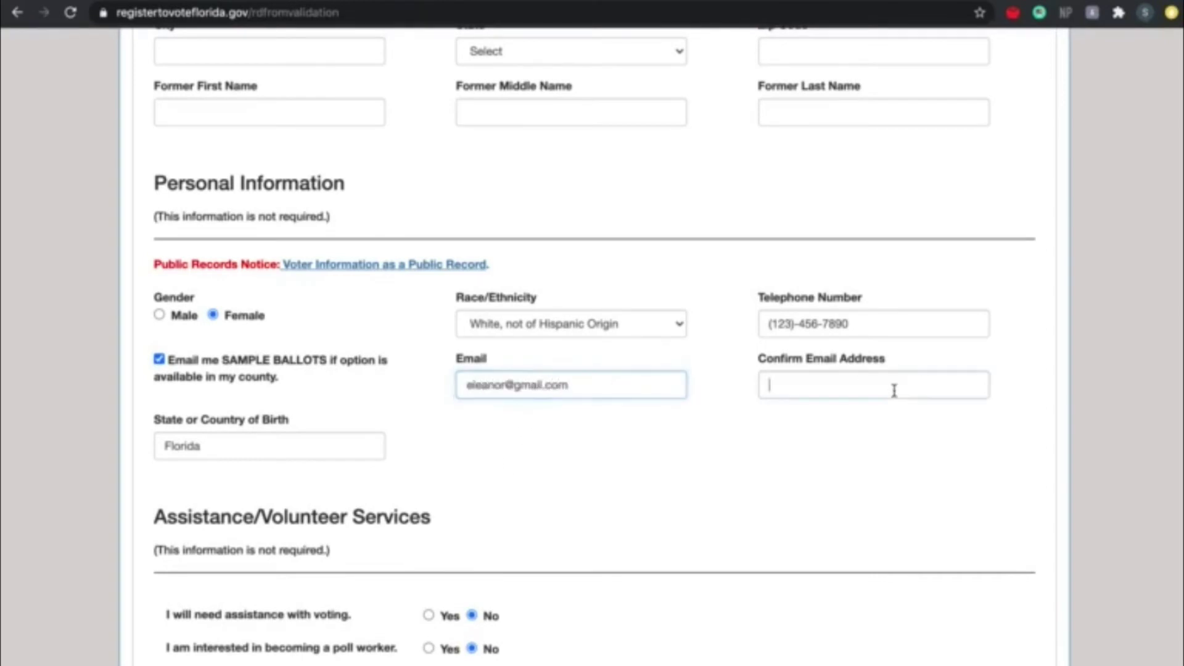
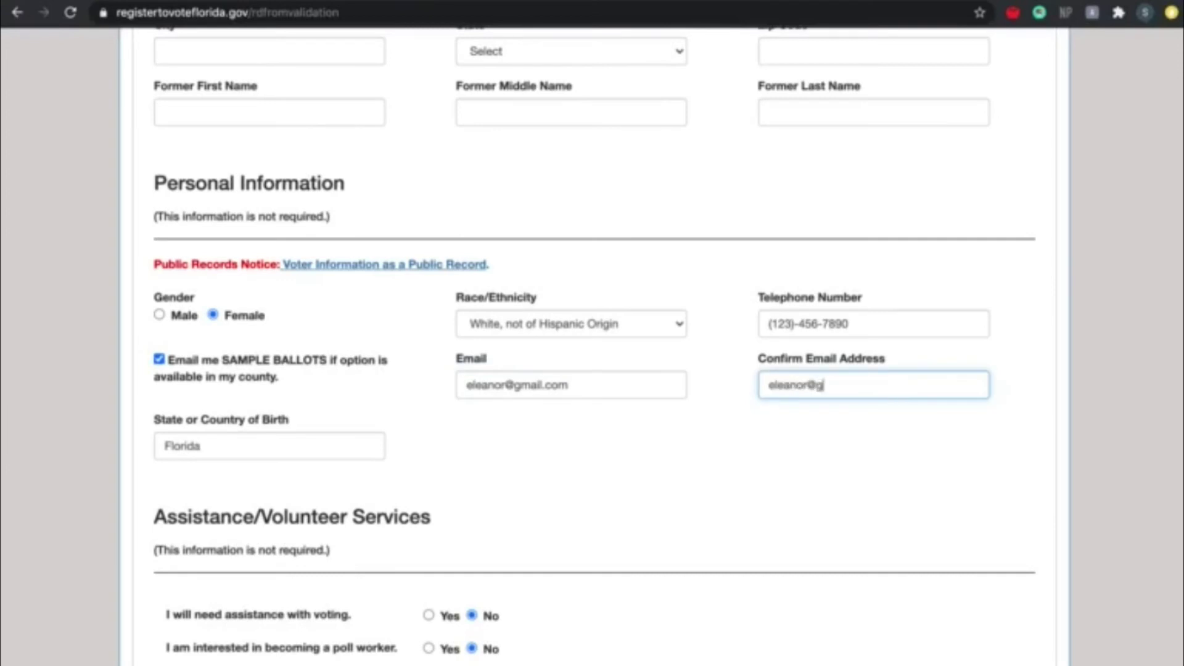
left_click(920, 490)
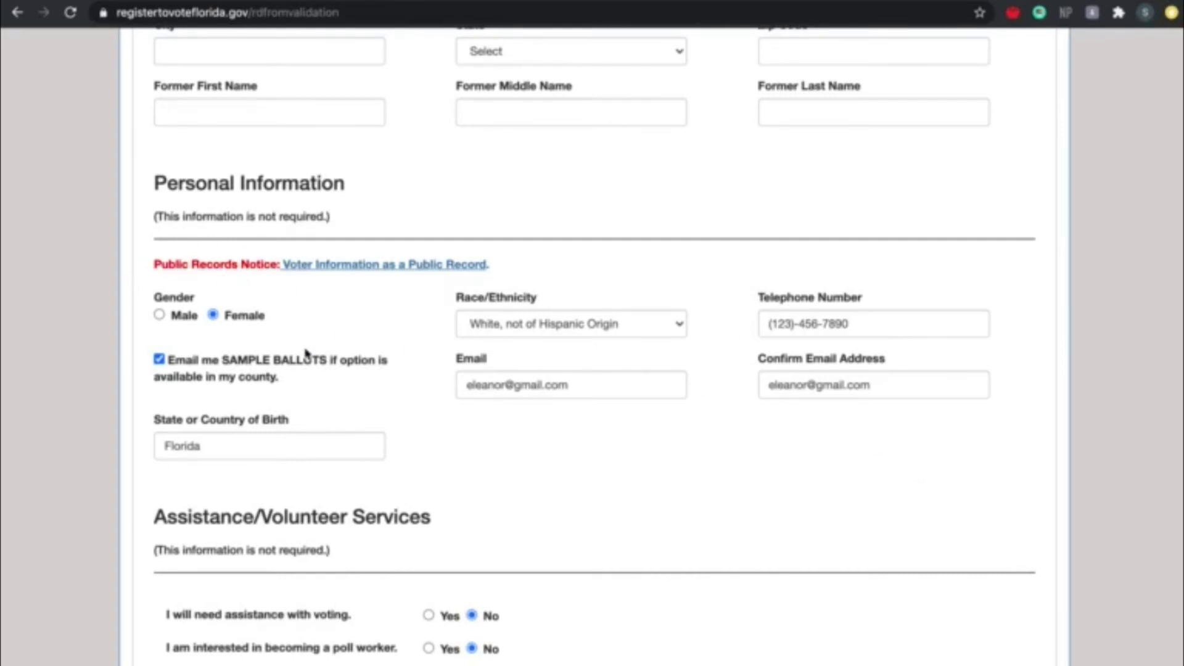
scroll(307, 353, "down", 2)
- Answer Yes to needing voting assistance and to becoming a poll worker
scroll(307, 354, "down", 3)
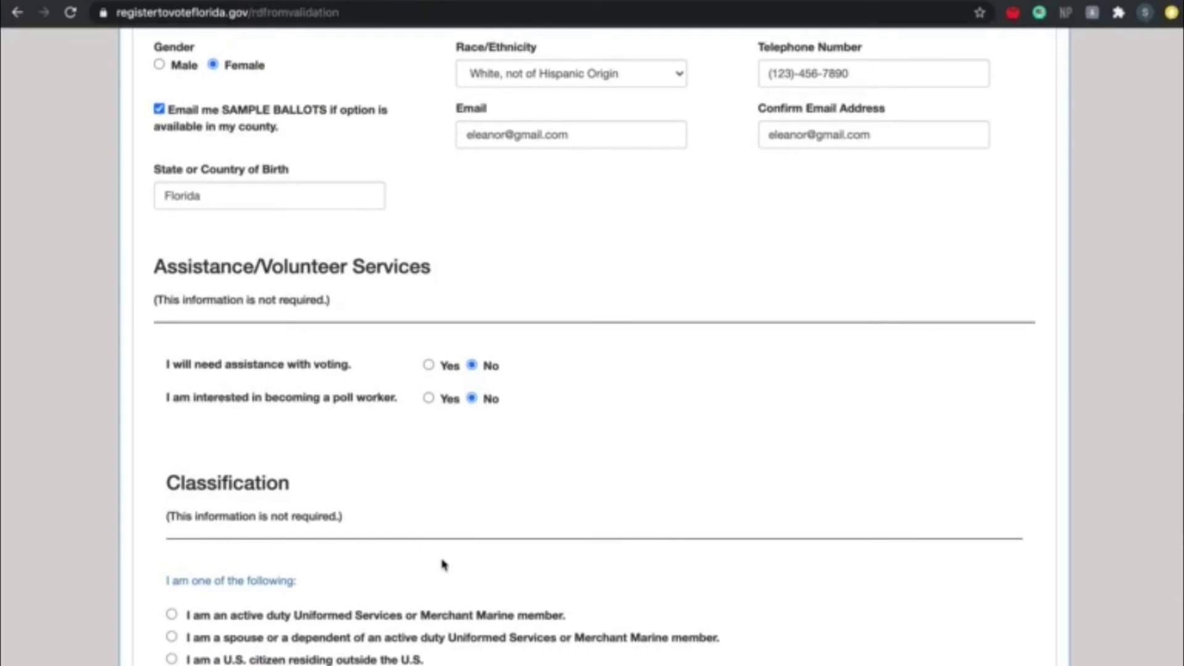
left_click(429, 364)
left_click(428, 397)
- Set the Classification to None of the above
scroll(381, 449, "down", 5)
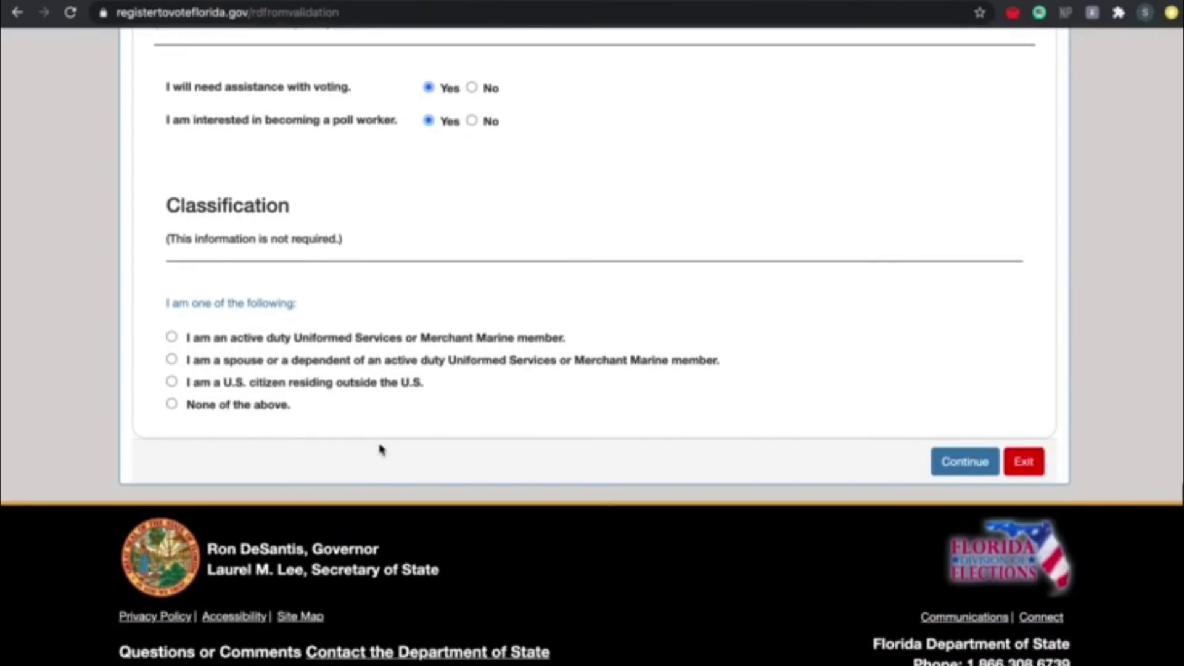
left_click(171, 338)
left_click(172, 360)
left_click(172, 383)
left_click(172, 404)
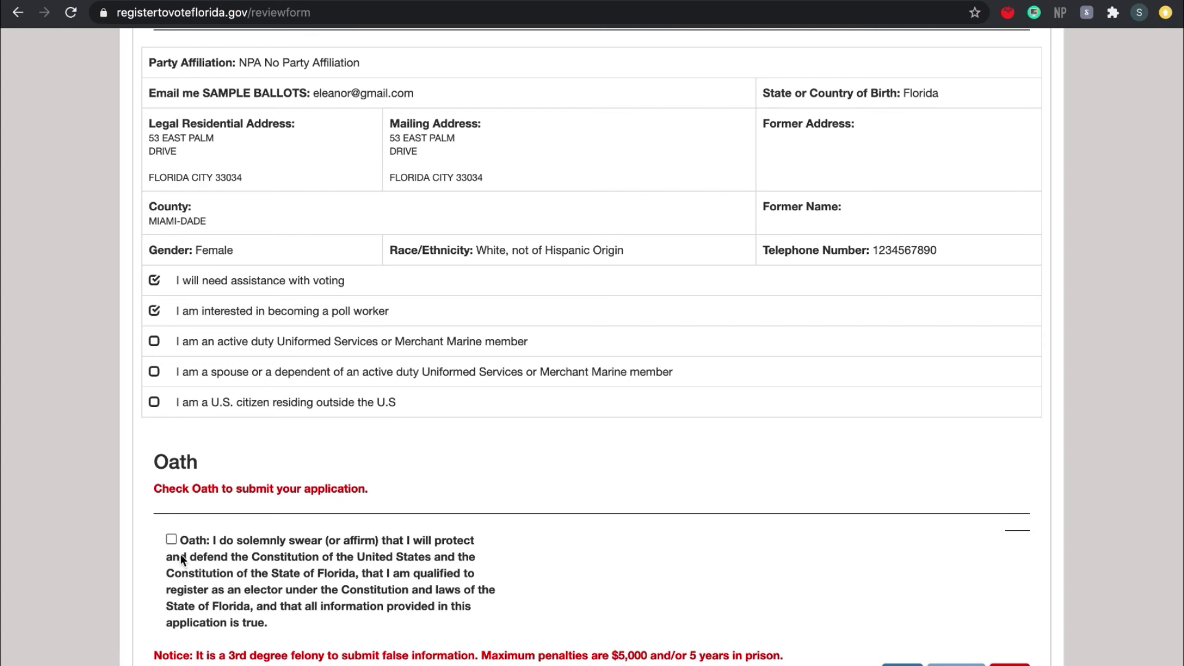
- Tick the Oath checkbox on the review page
left_click(171, 539)
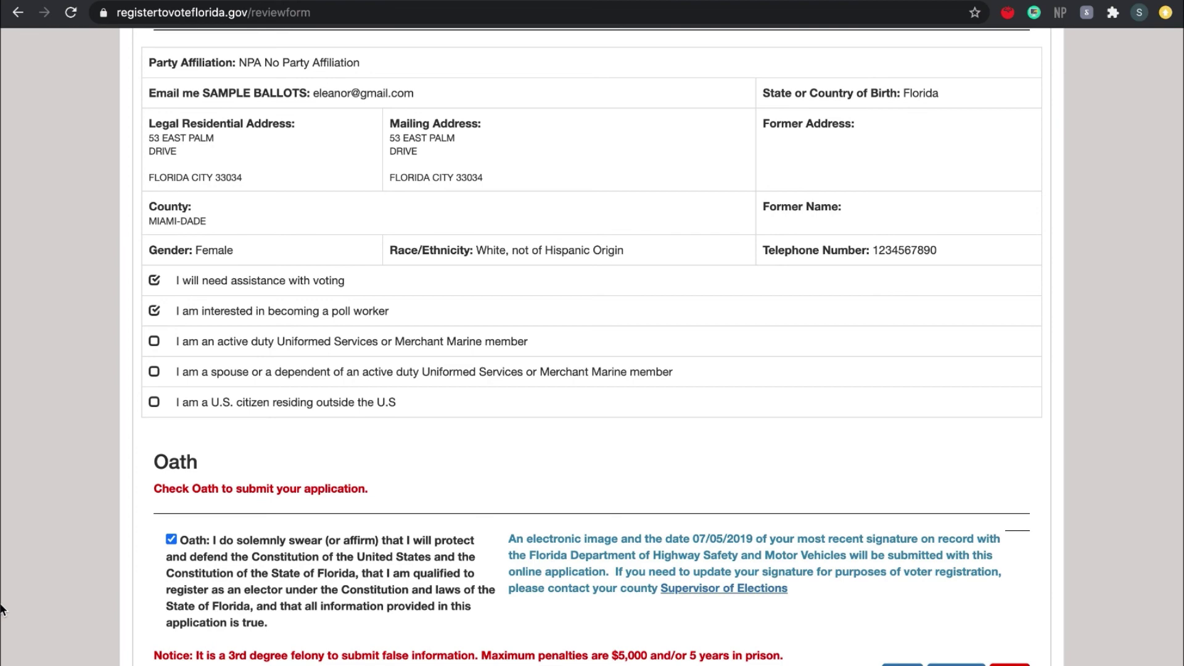